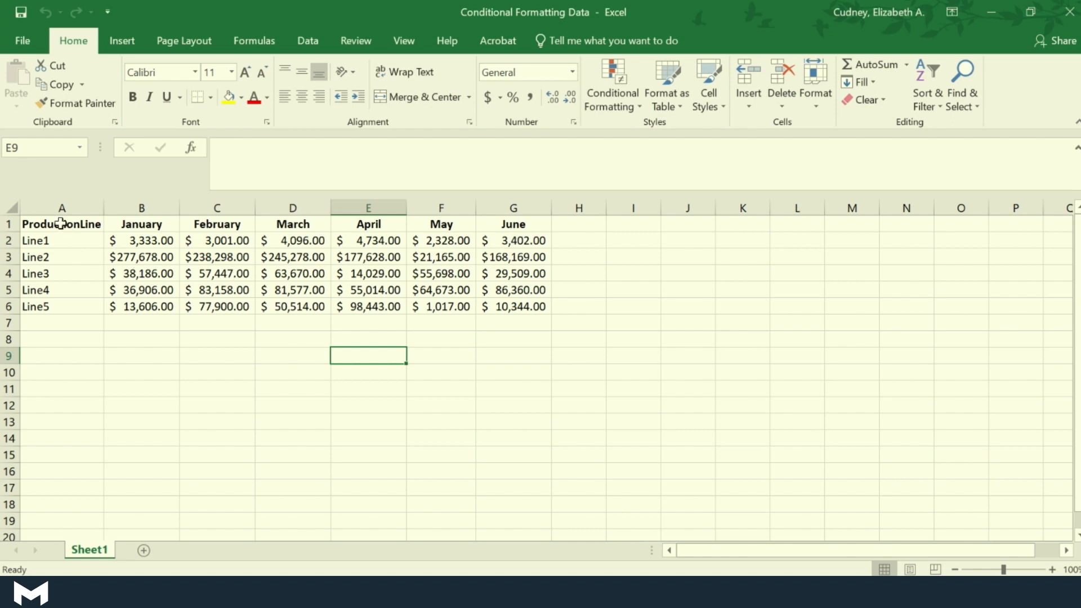
- Apply the Green - Yellow - Red color scale as conditional formatting to the production table A1:G6
left_click_drag(61, 223, 514, 306)
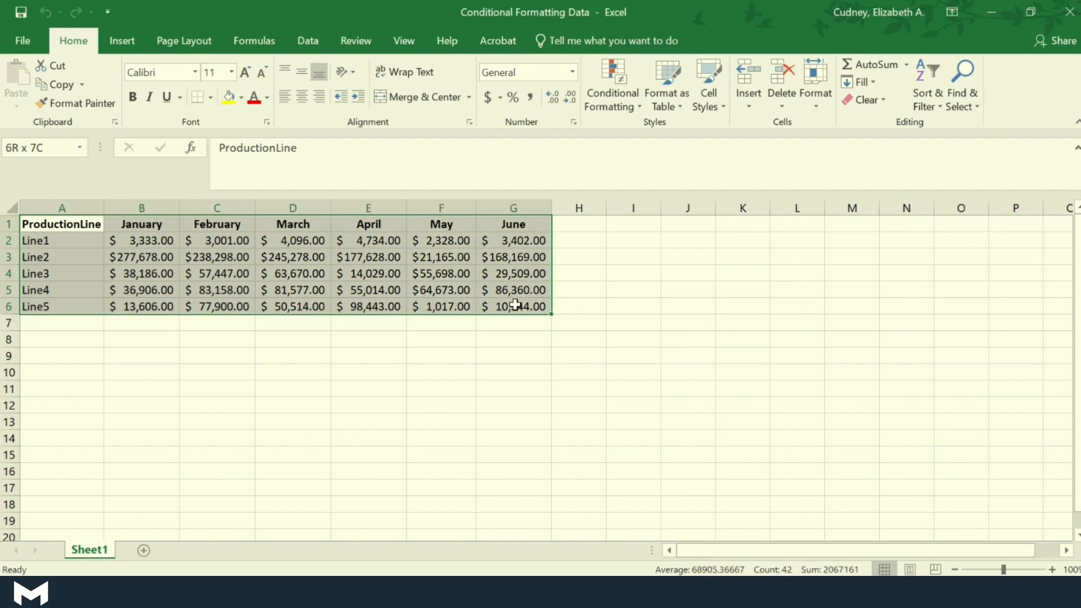
left_click_drag(514, 307, 516, 305)
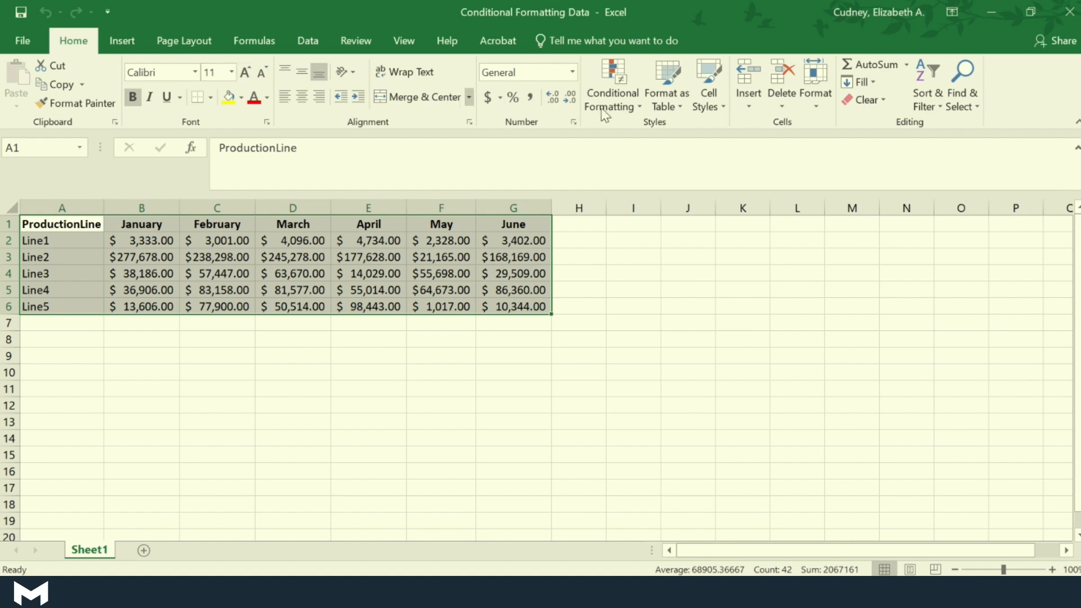
left_click(622, 99)
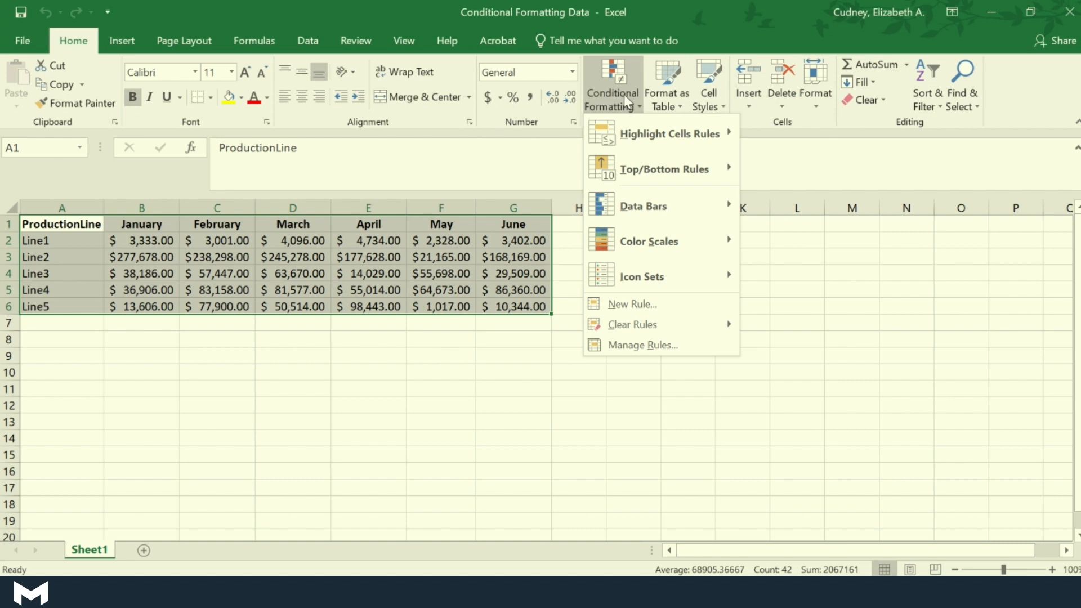
mouse_move(658, 241)
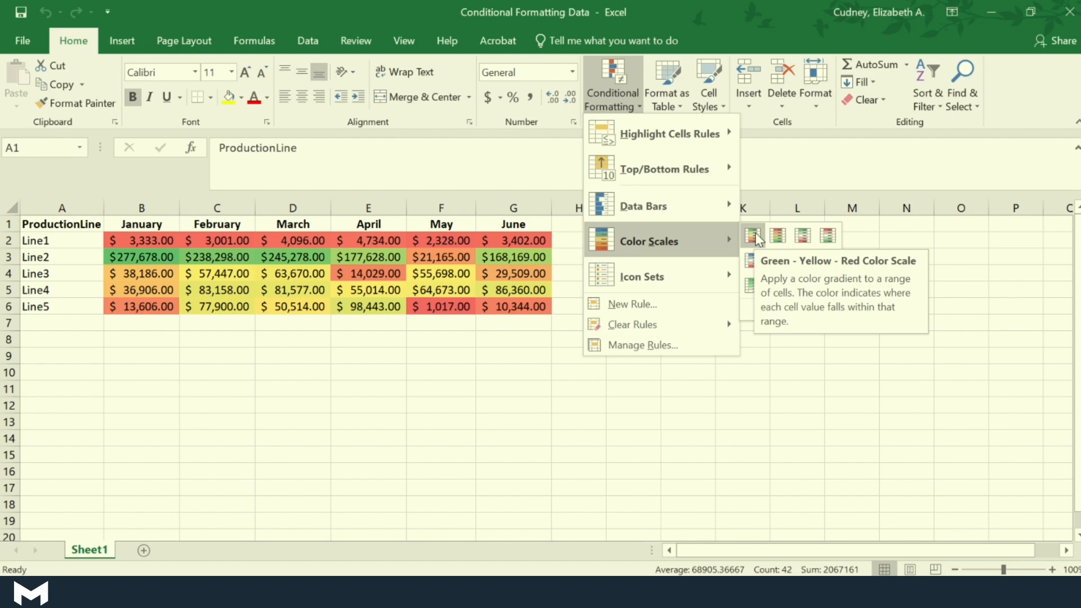
left_click(753, 237)
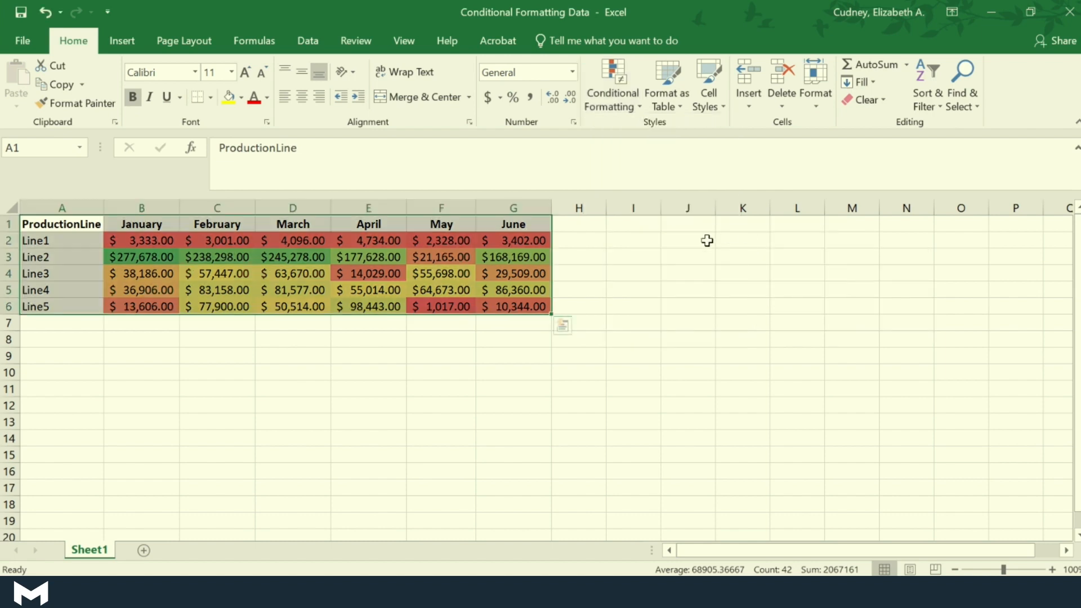
left_click(381, 271)
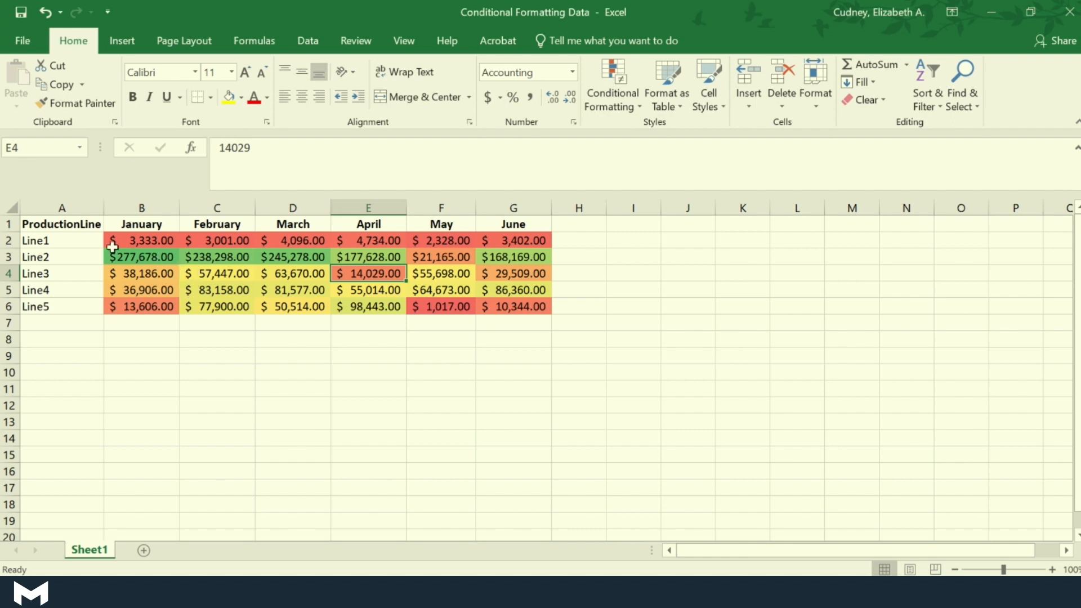
- Examine the color-scale shading of the Line1 and Line2 rows and the May and June columns
left_click(7, 239)
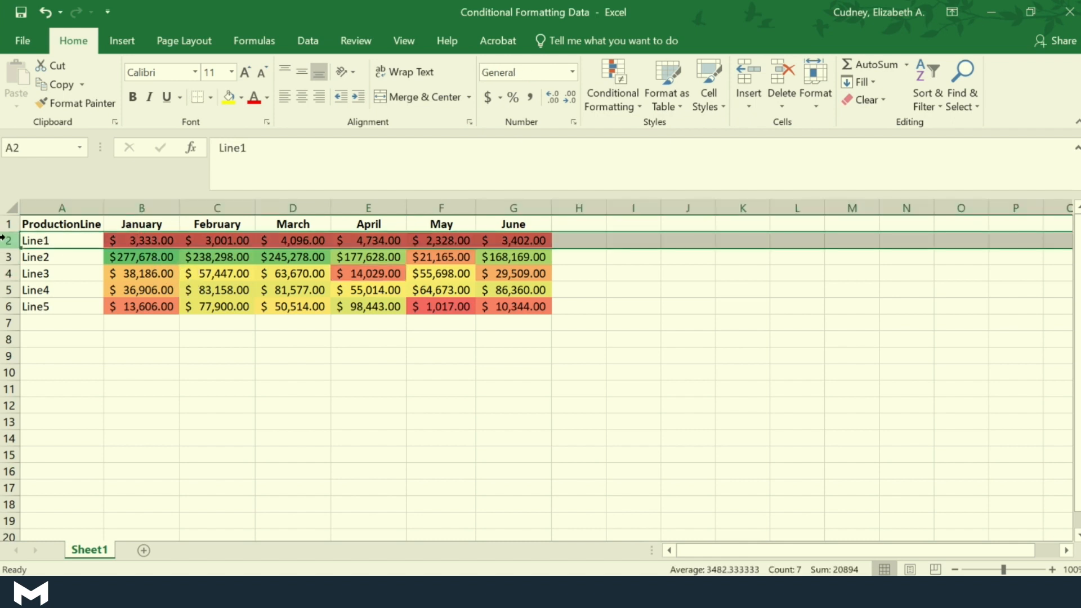
left_click(269, 291)
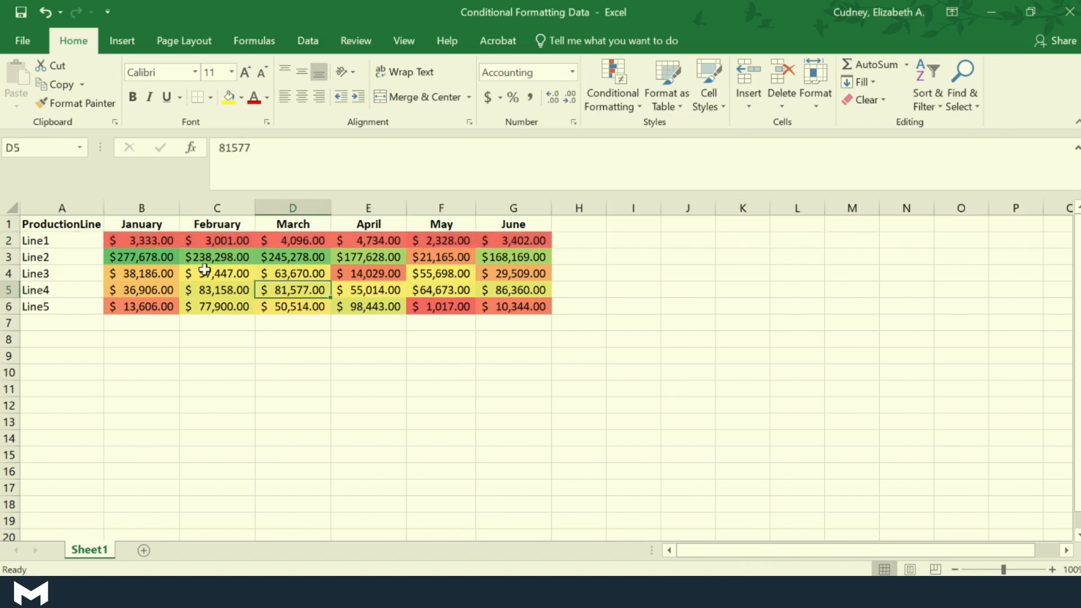
left_click(6, 256)
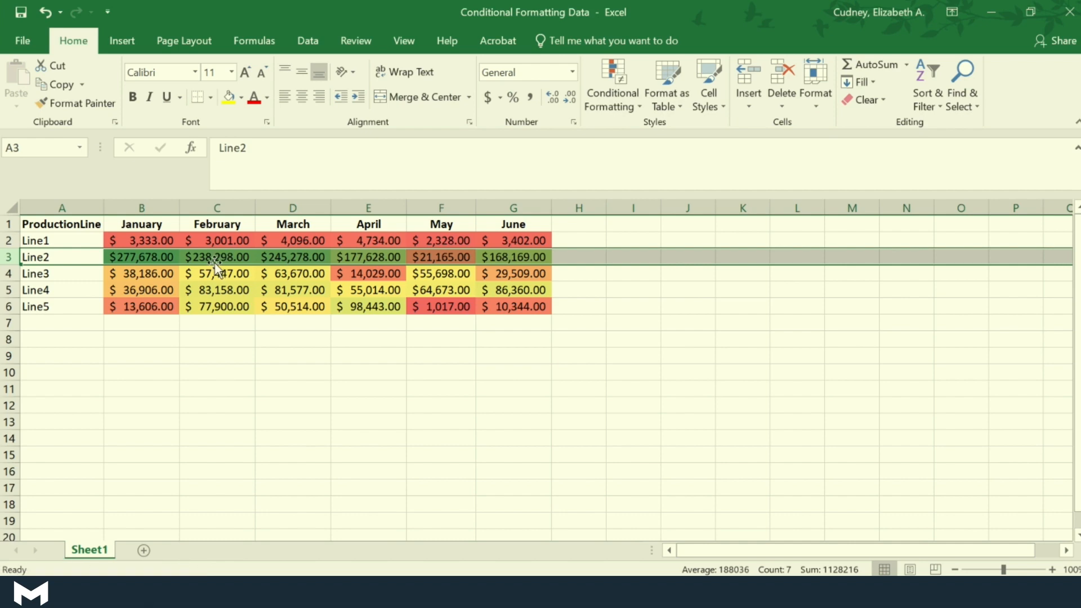
left_click(243, 292)
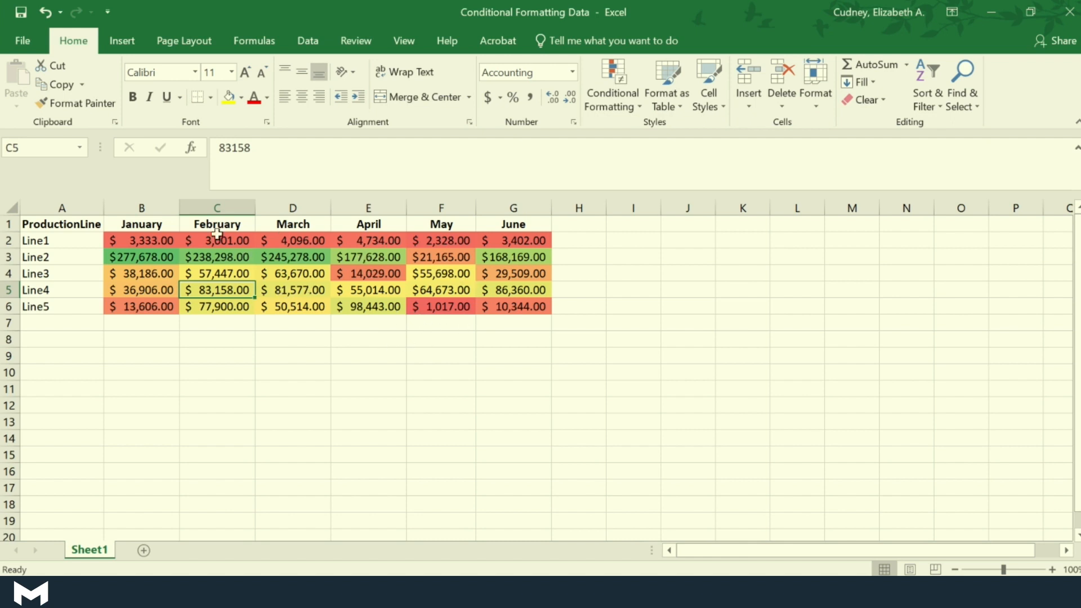
left_click(458, 209)
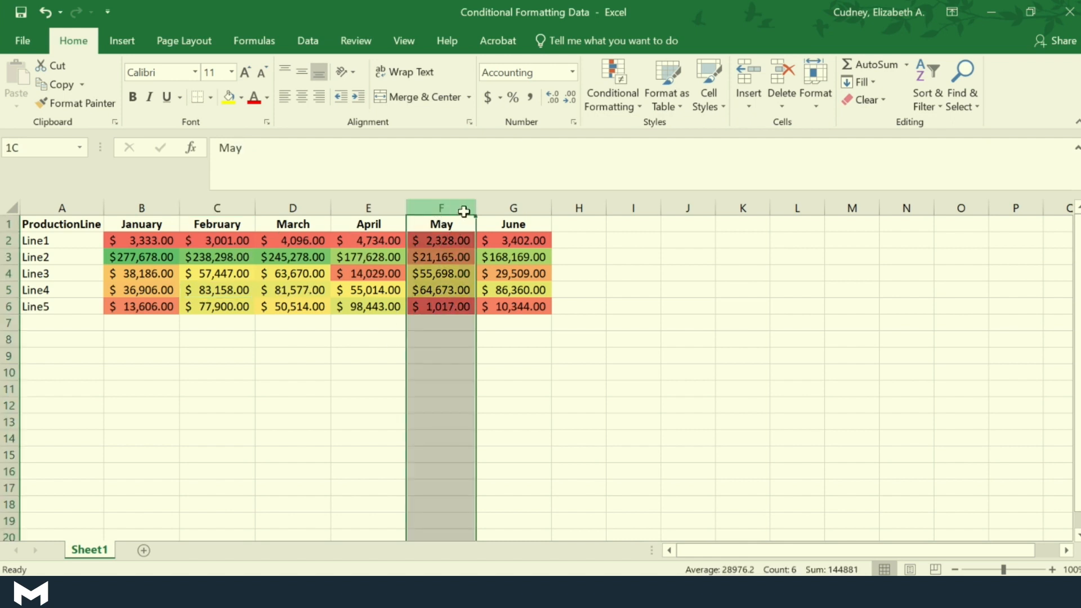
left_click_drag(458, 211, 514, 208)
left_click(401, 351)
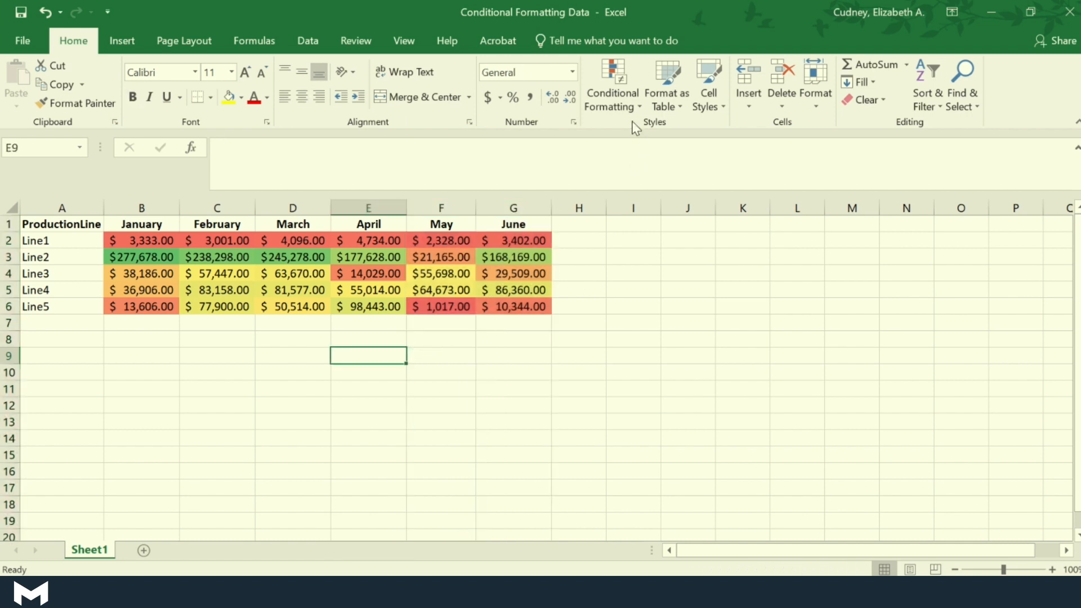
- Clear the color-scale conditional formatting rule from the entire sheet
left_click(644, 107)
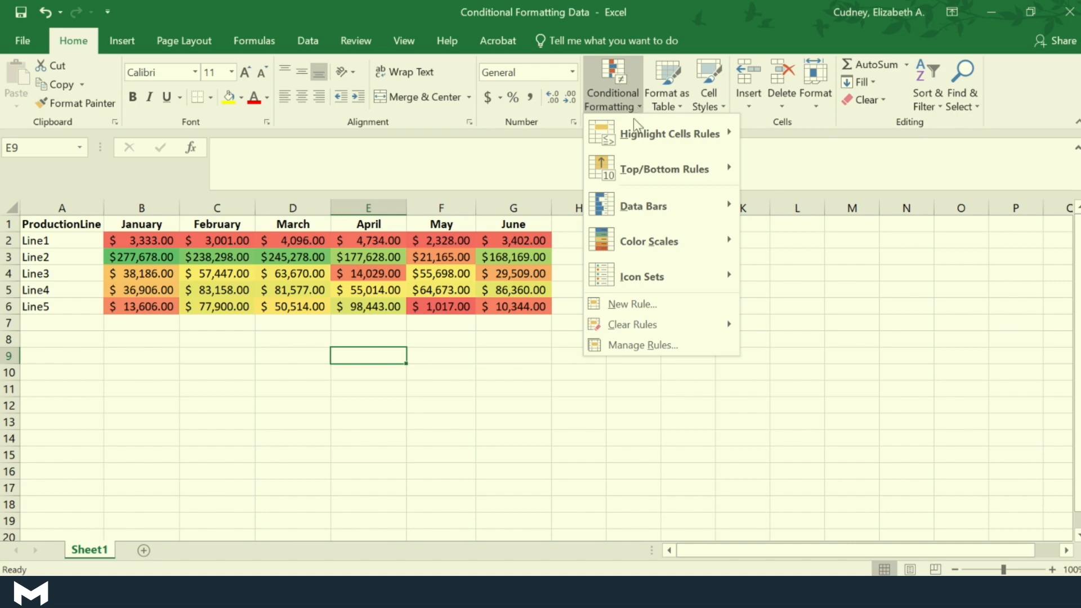
mouse_move(643, 333)
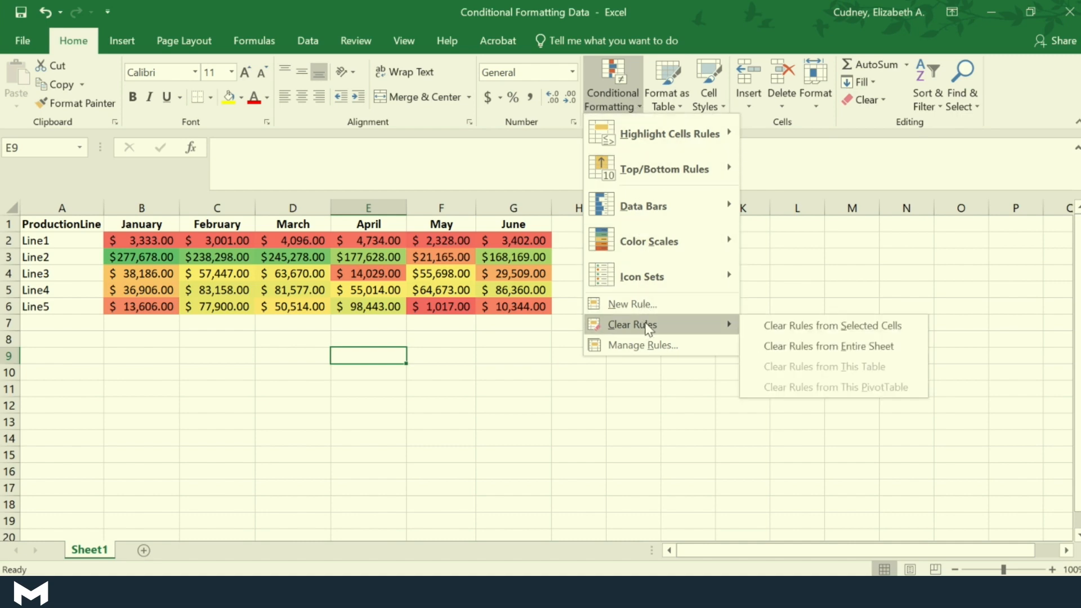
left_click(787, 347)
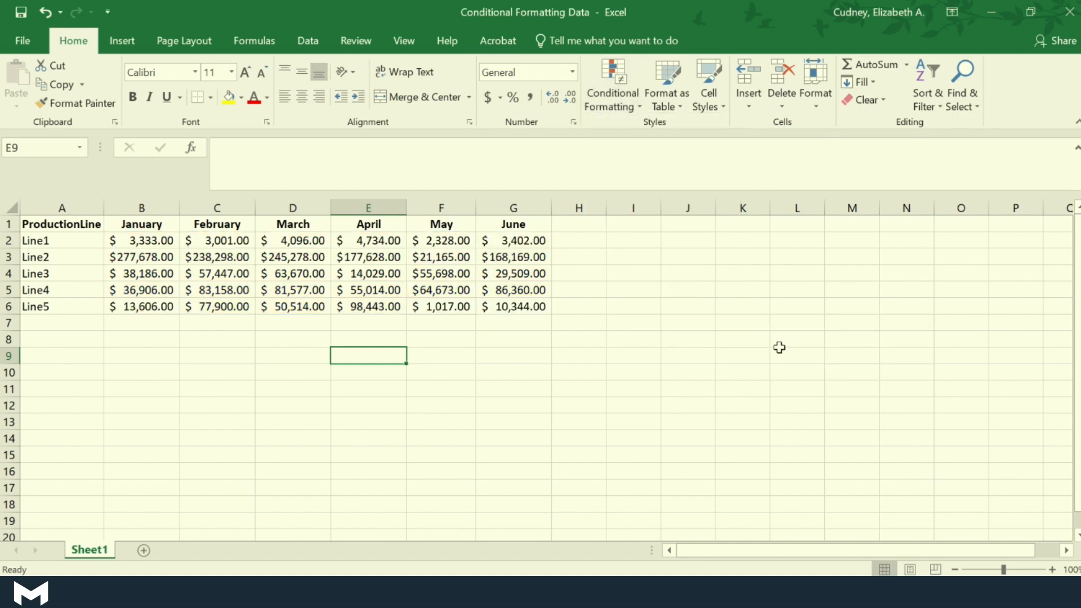
- Apply light blue gradient-fill data bars to the production table A1:G6
left_click(146, 242)
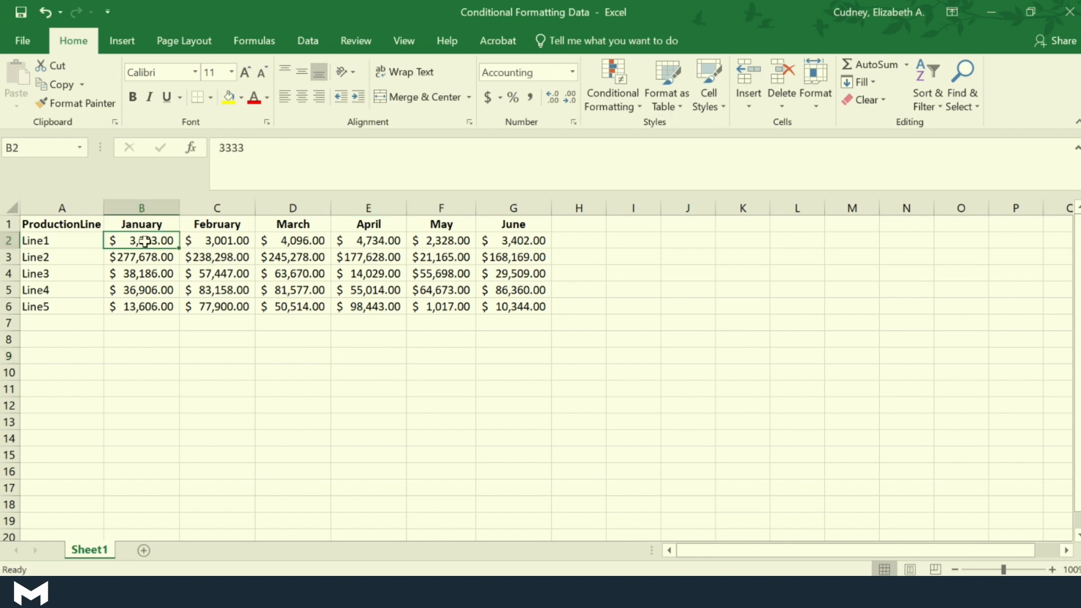
left_click(76, 224)
left_click_drag(77, 224, 517, 309)
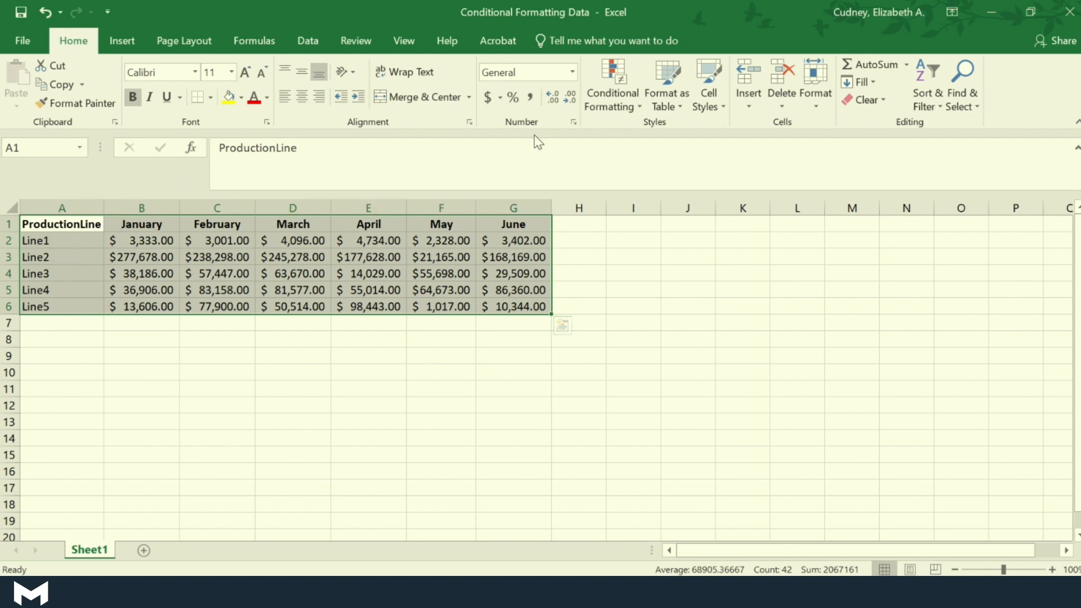
left_click(627, 97)
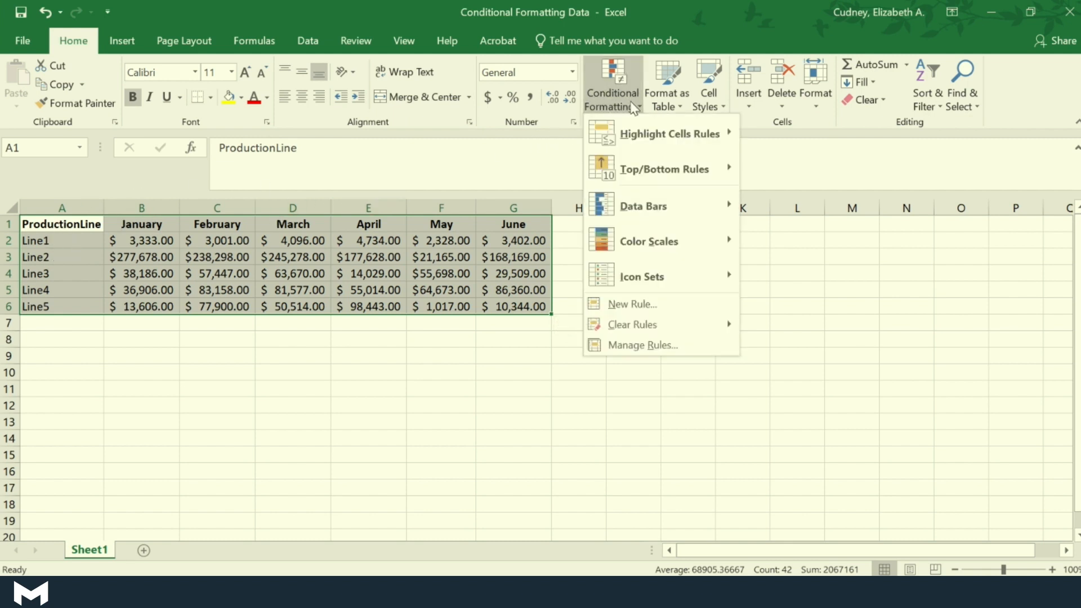
mouse_move(651, 207)
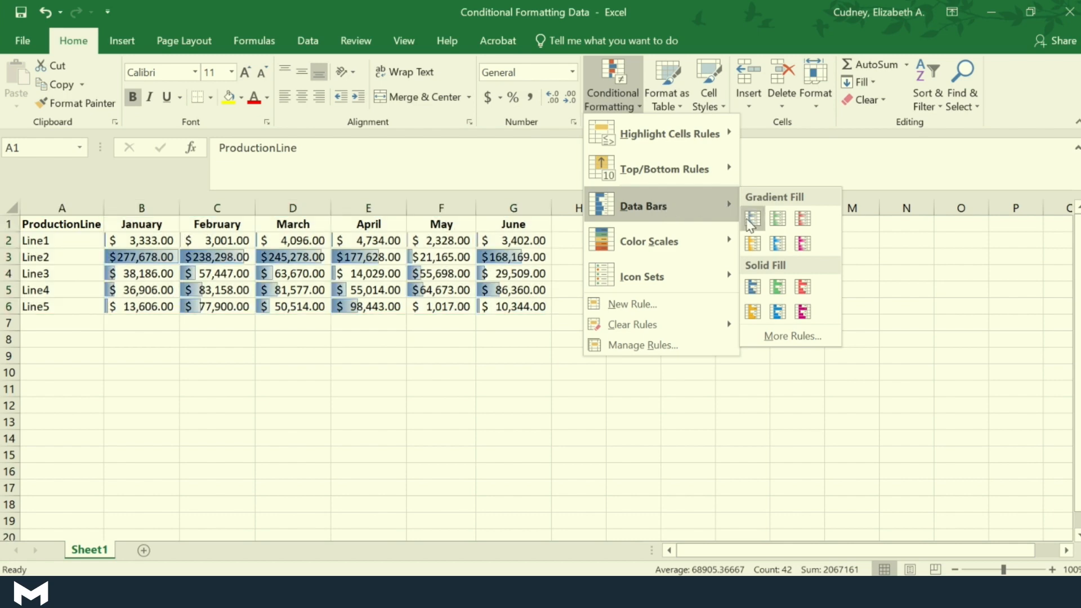
left_click(781, 246)
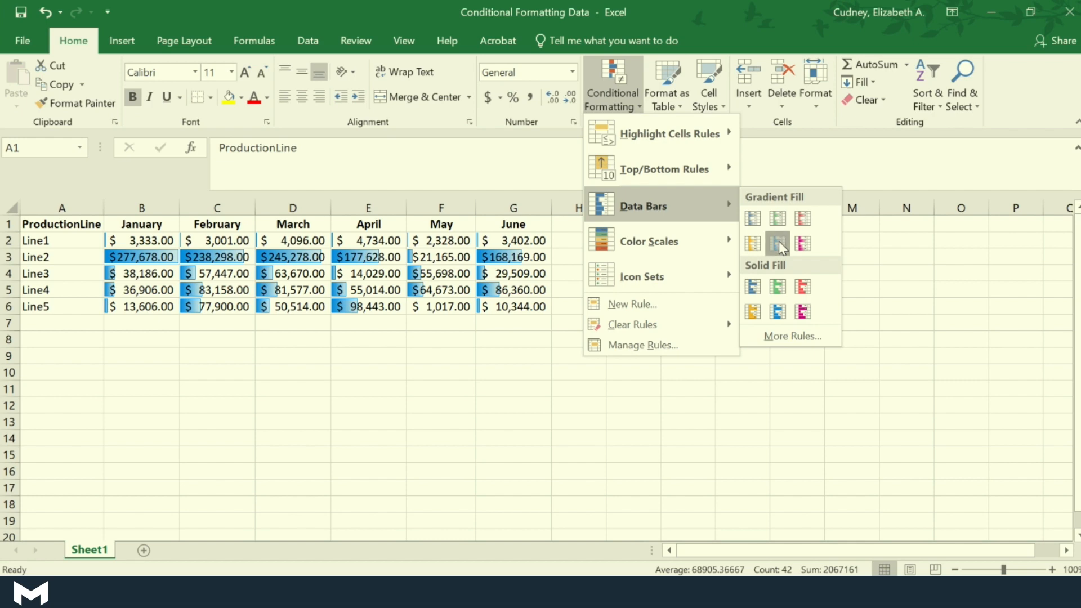
left_click(561, 288)
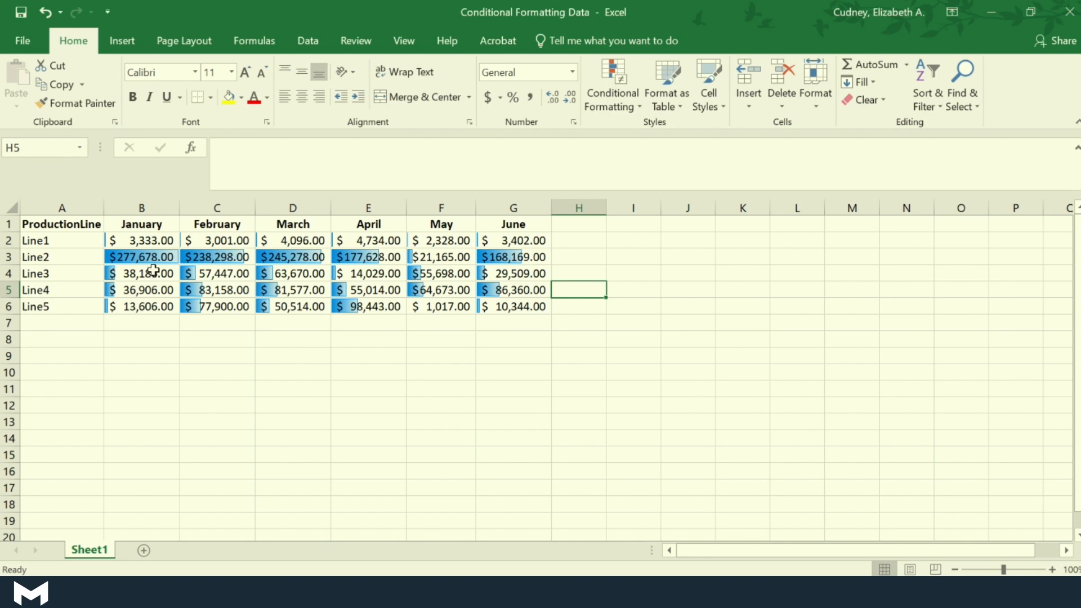
- Add the Green - Yellow - Red color scale to A1:G6 on top of the existing data bars
left_click_drag(54, 225, 503, 303)
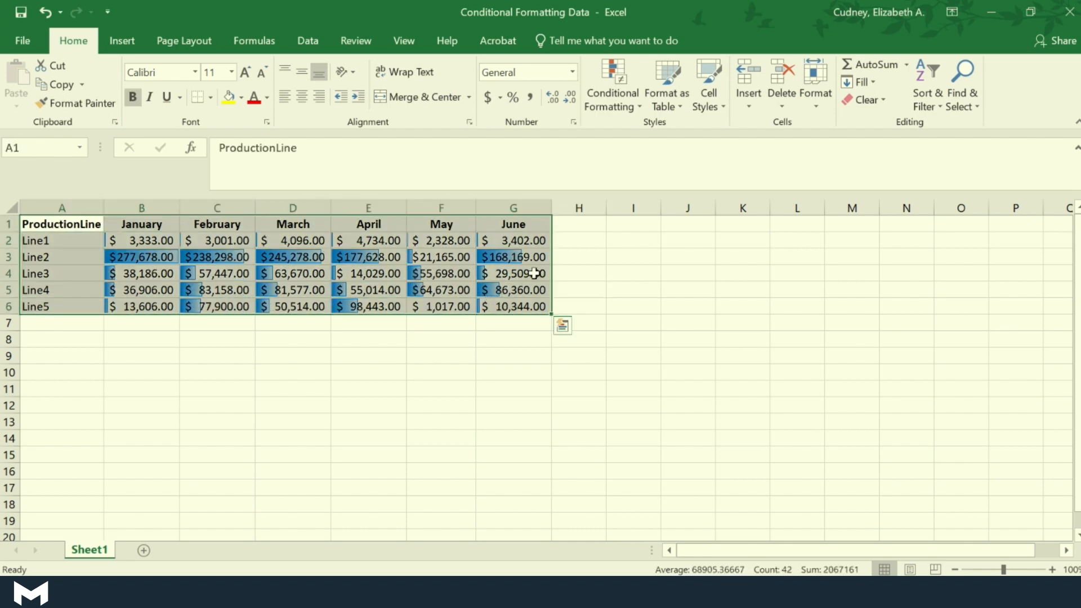
left_click(622, 97)
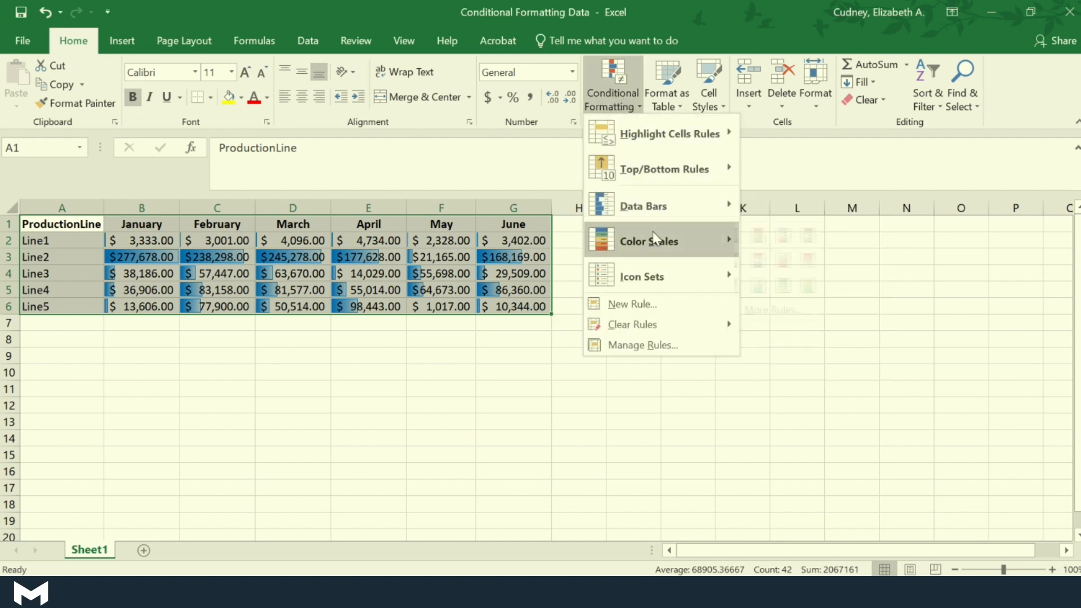
mouse_move(657, 242)
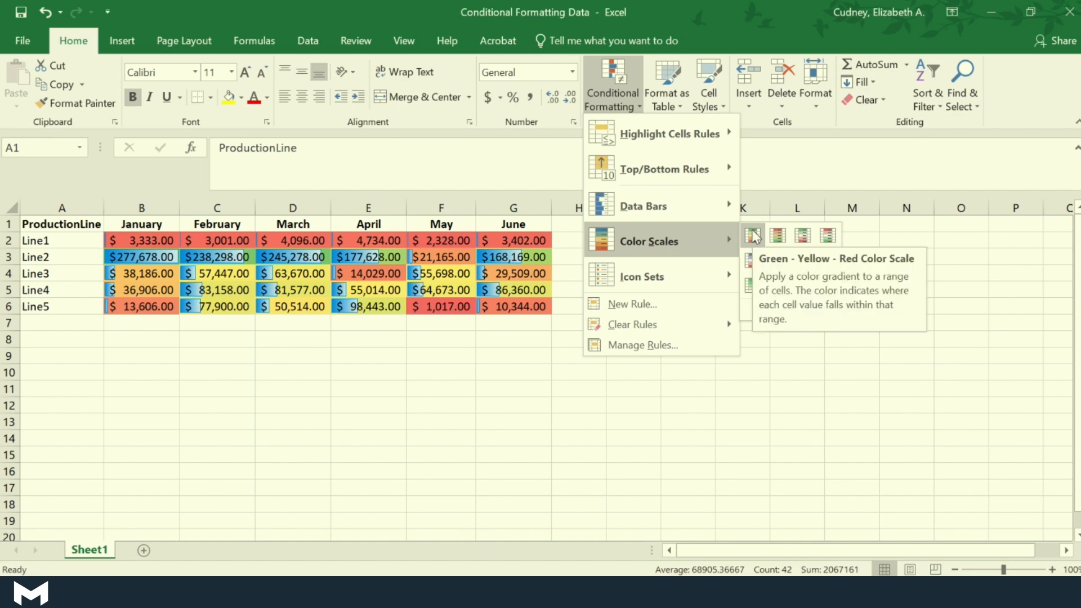
left_click(754, 233)
left_click(591, 309)
left_click(584, 259)
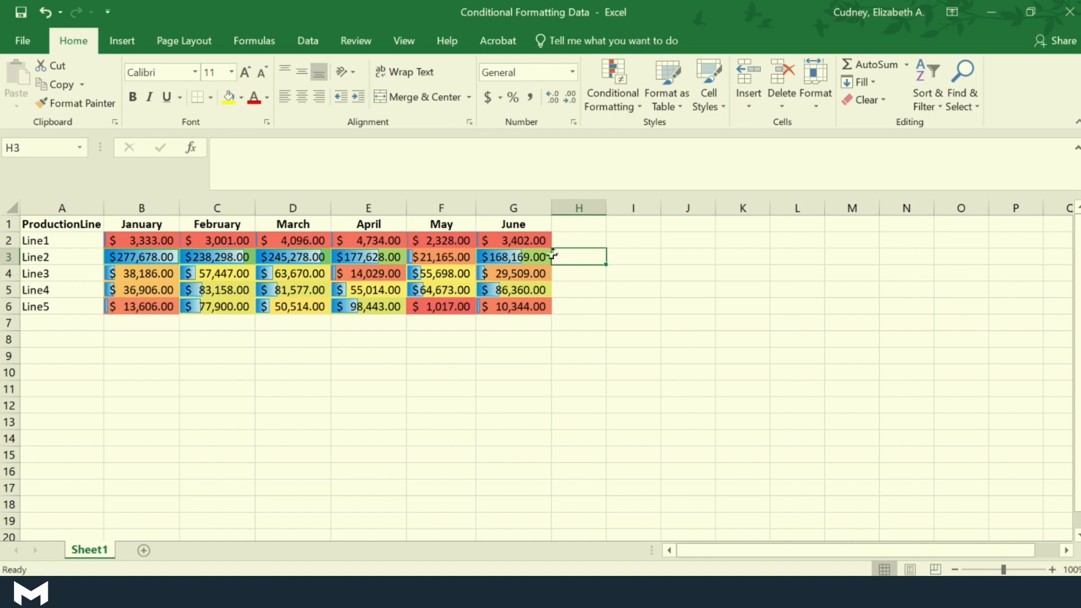
left_click(636, 256)
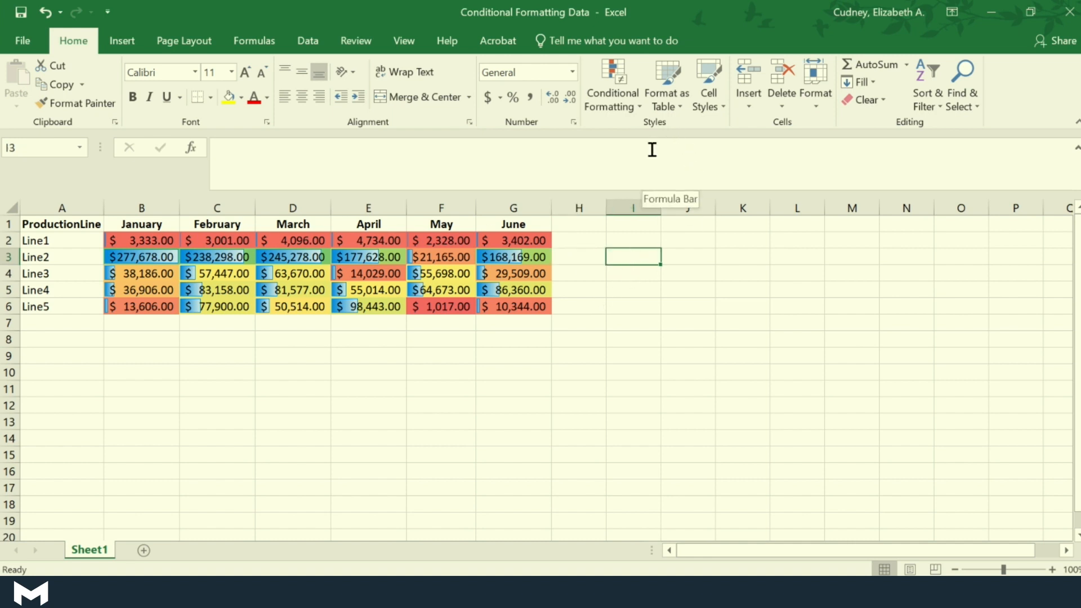
- Clear both the data bar and color scale rules from the entire sheet
left_click(639, 102)
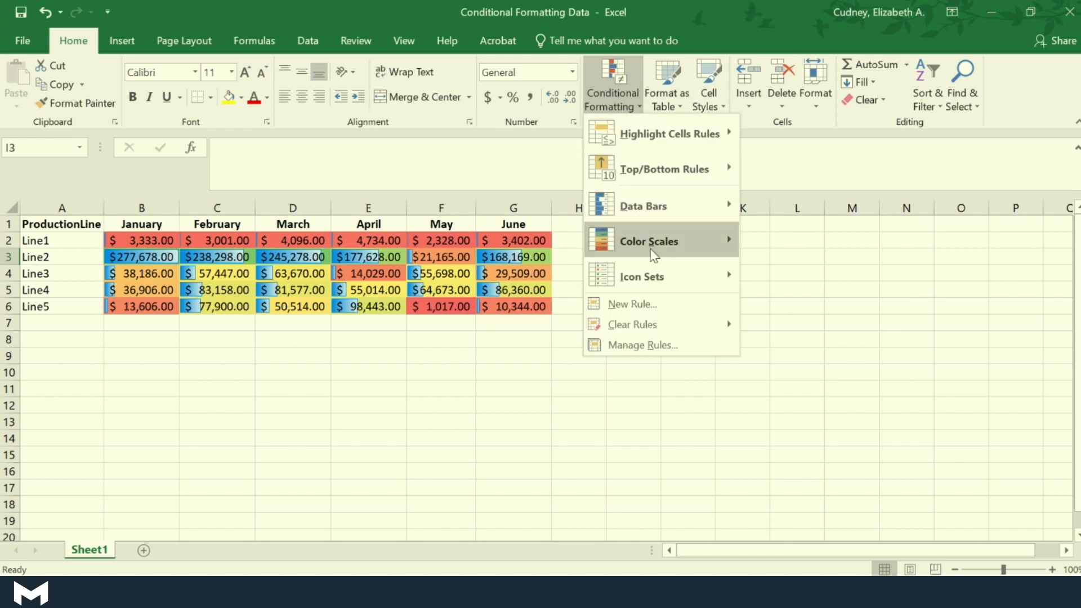
mouse_move(656, 328)
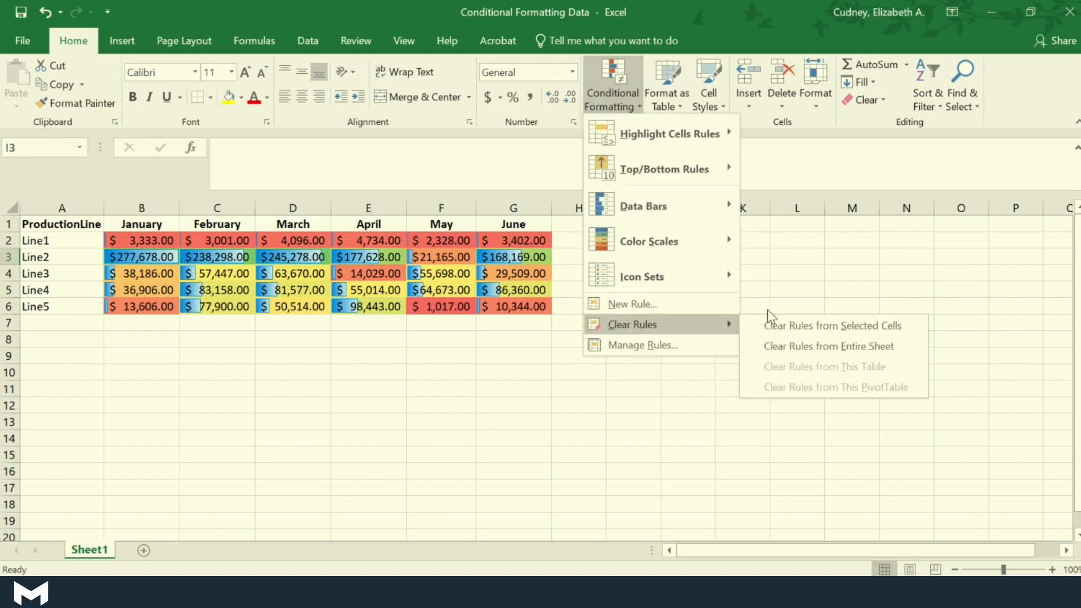
left_click(799, 345)
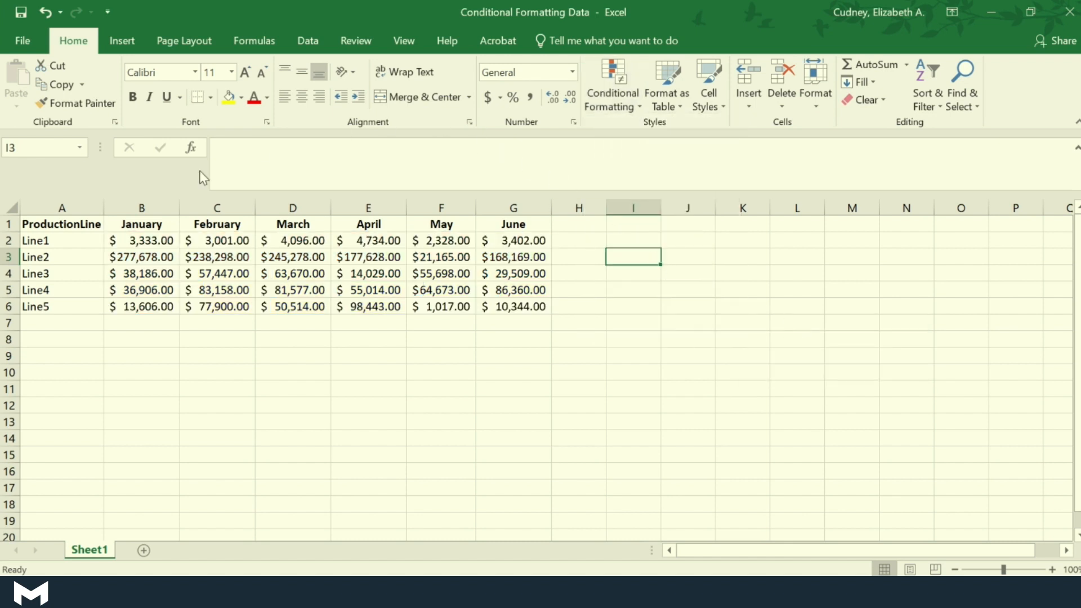
- Apply a Greater Than highlight rule to A1:G6 for values above 100000, using Green Fill with Dark Green Text
left_click_drag(57, 225, 505, 305)
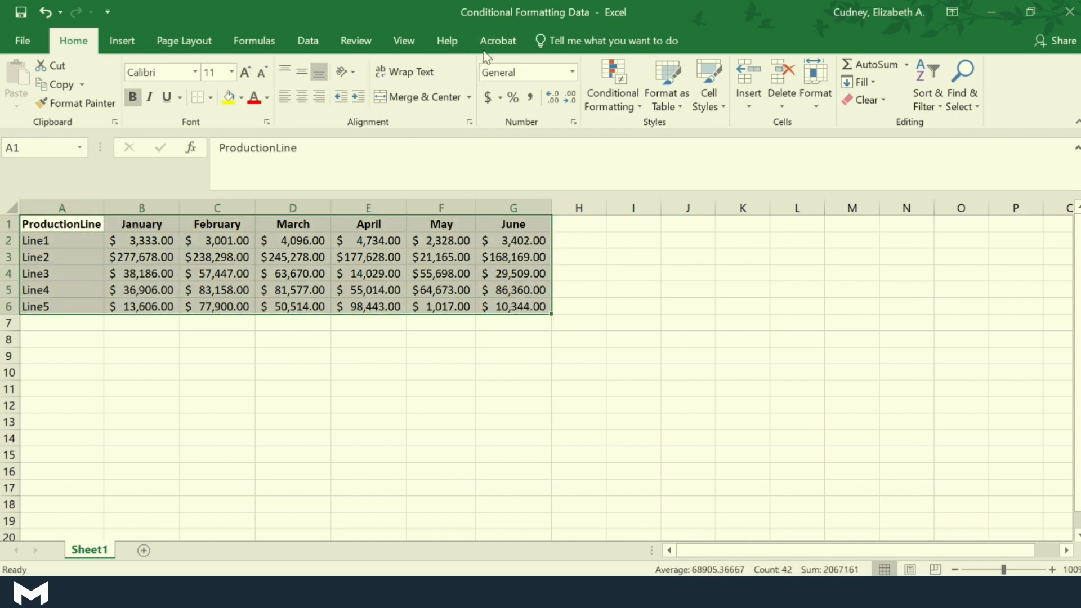
left_click(630, 107)
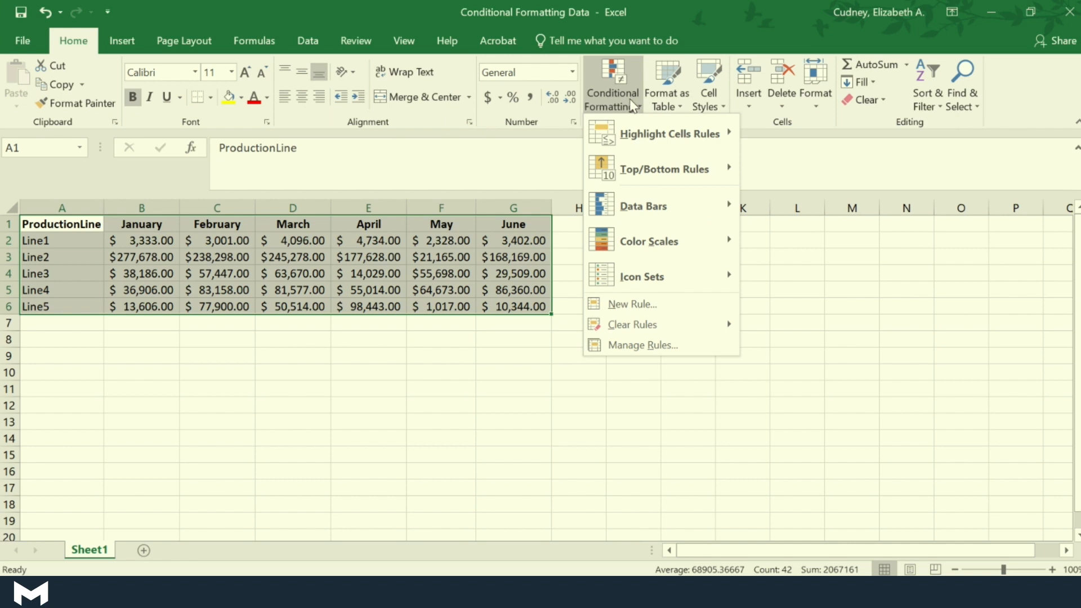
mouse_move(635, 135)
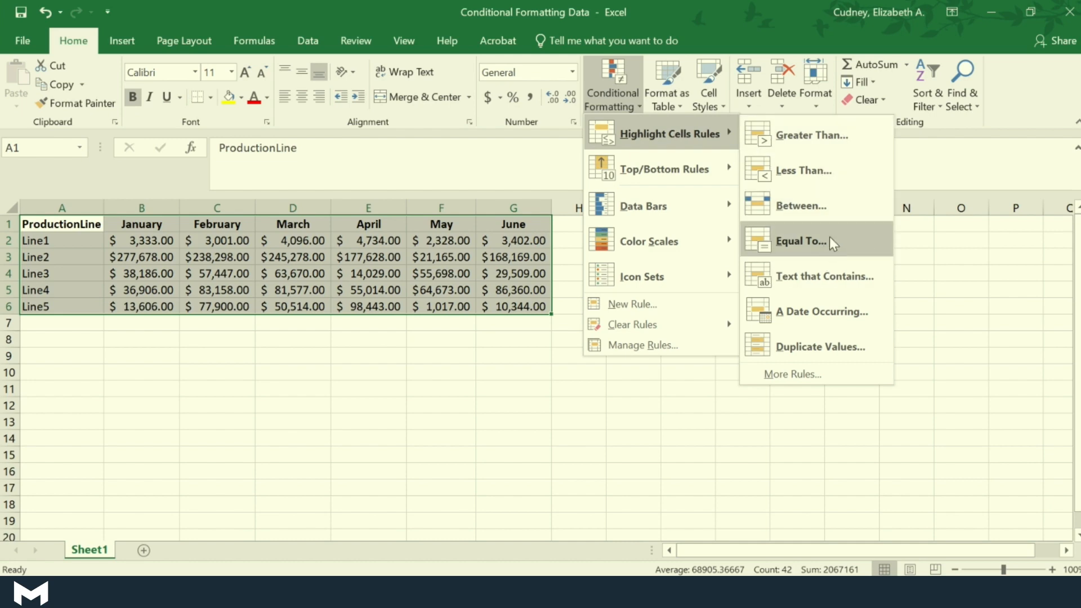
left_click(817, 137)
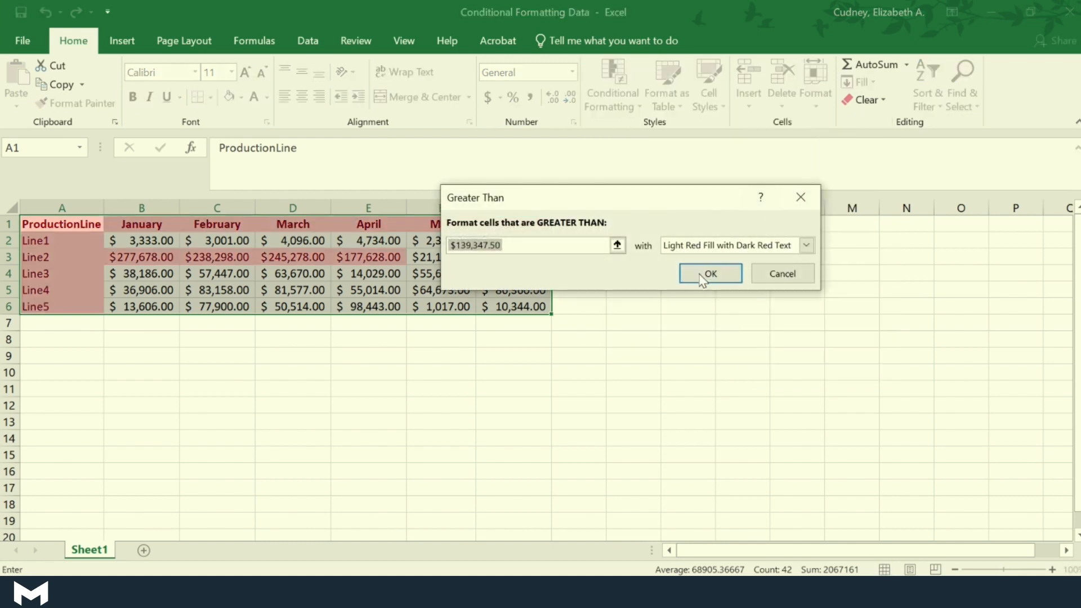
left_click_drag(607, 196, 535, 345)
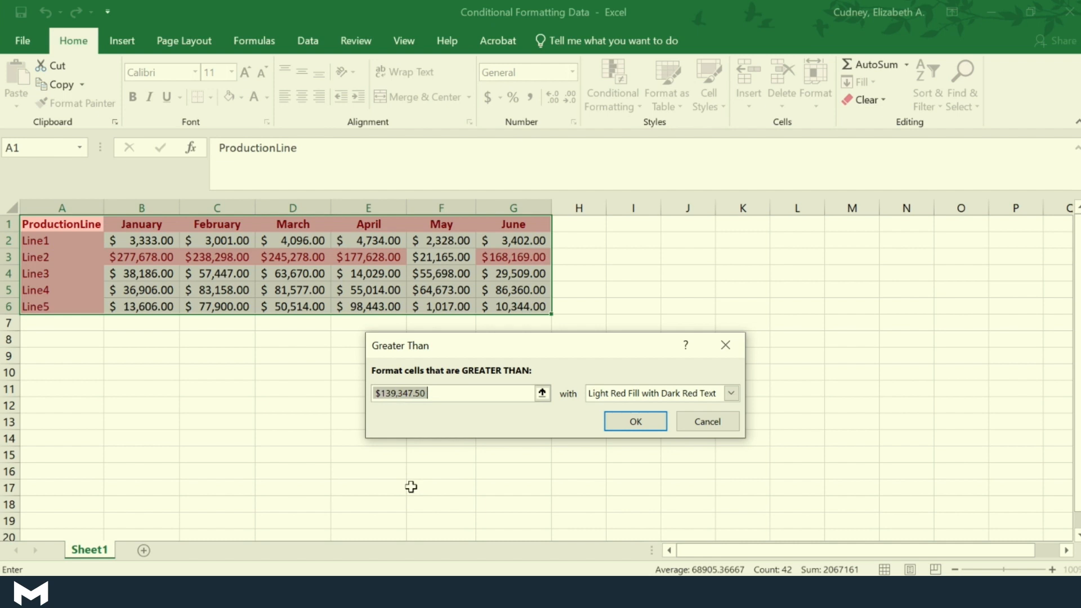
type("1")
type("000")
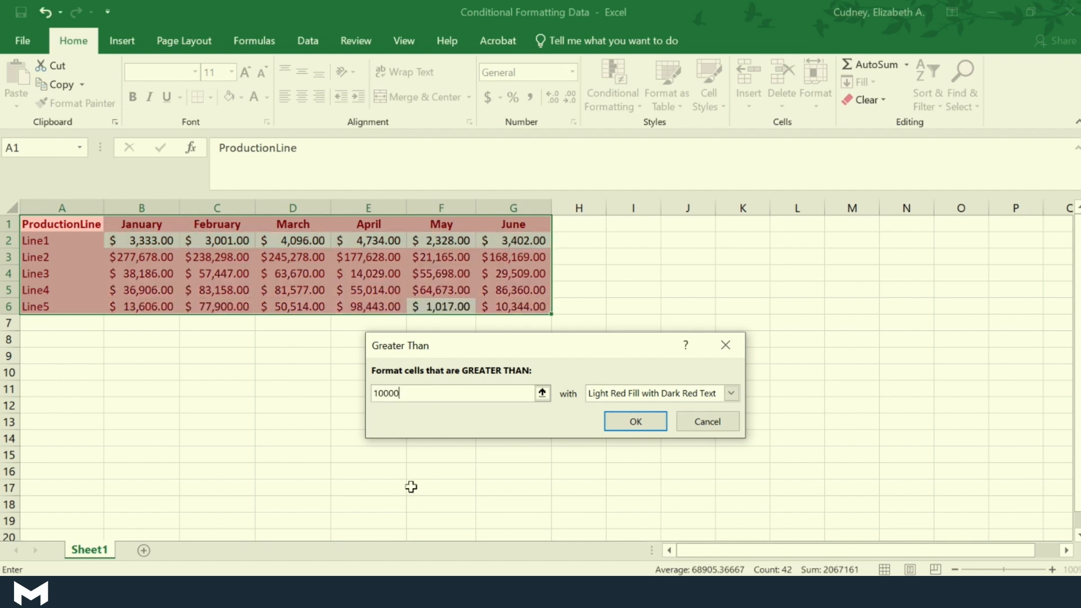
type("0")
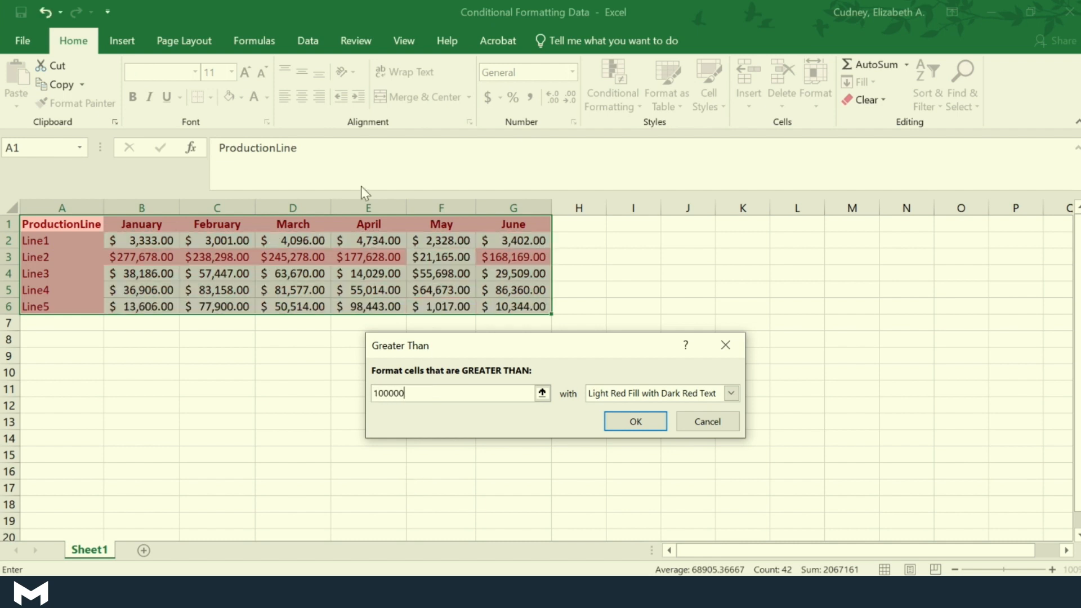
left_click(731, 394)
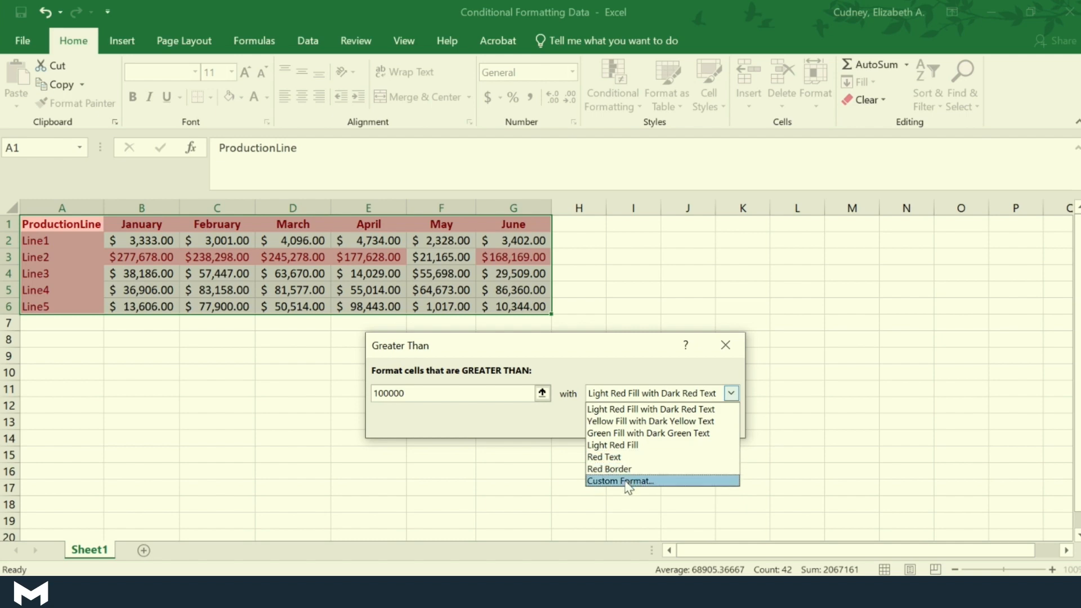
left_click(666, 434)
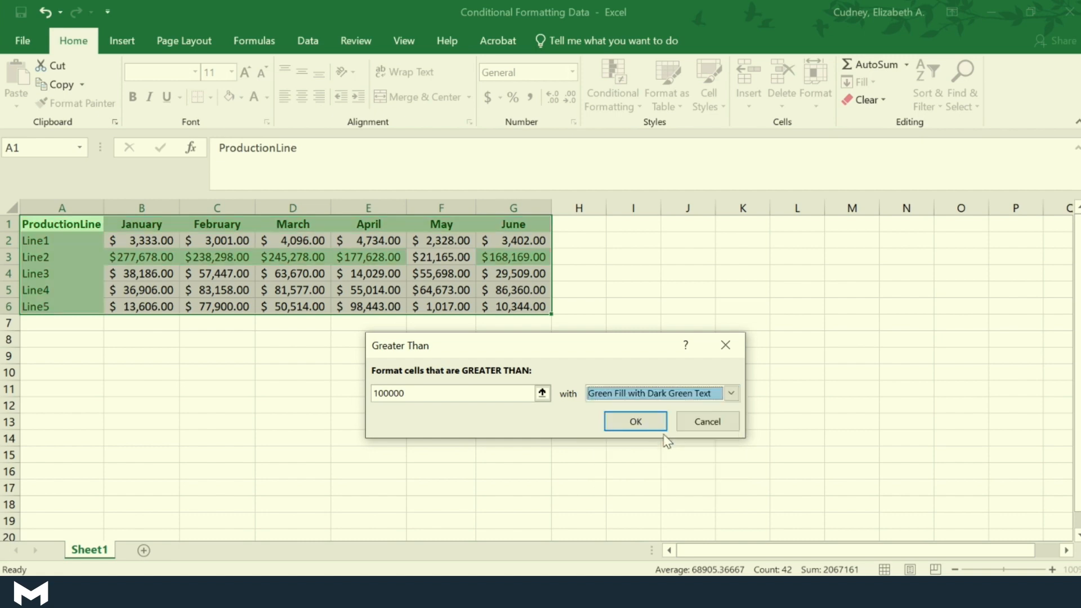
left_click(636, 423)
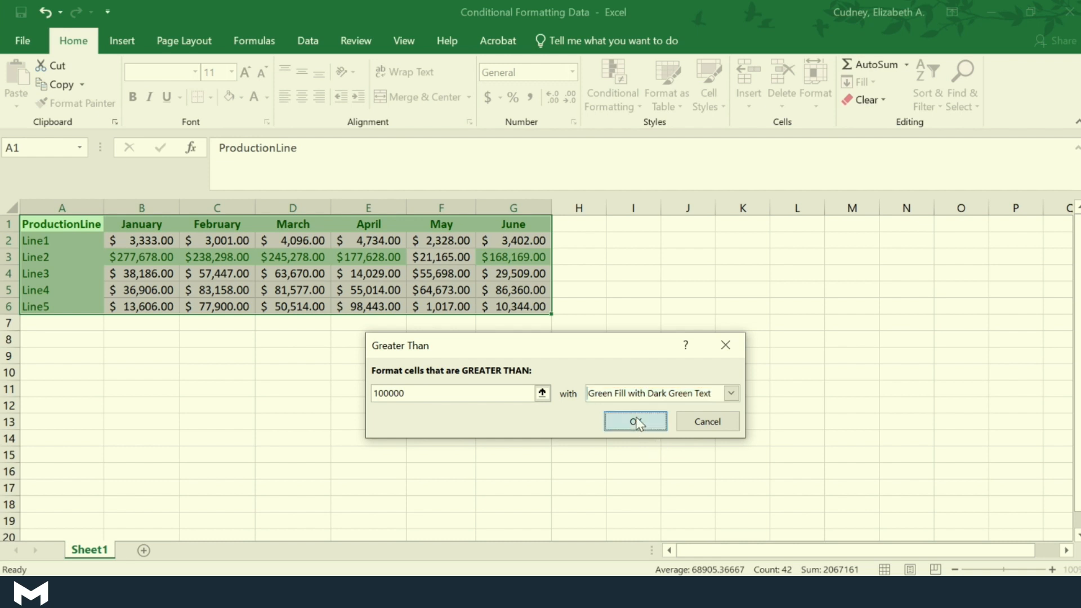
left_click(613, 361)
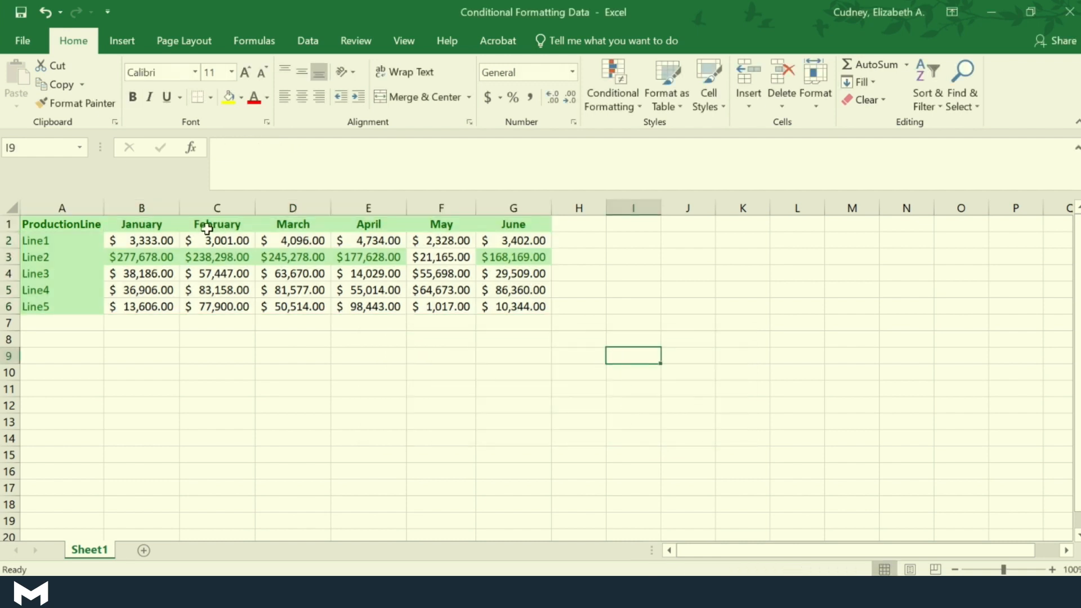
- Clear the Greater Than conditional formatting rule from the entire sheet
left_click_drag(133, 259, 491, 253)
left_click(340, 391)
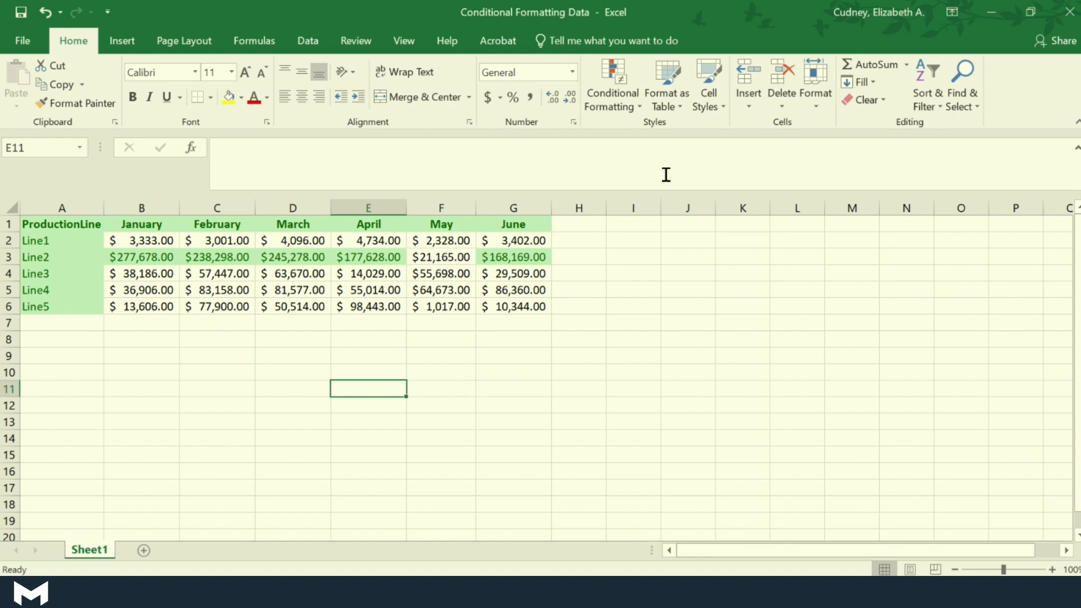
left_click(640, 107)
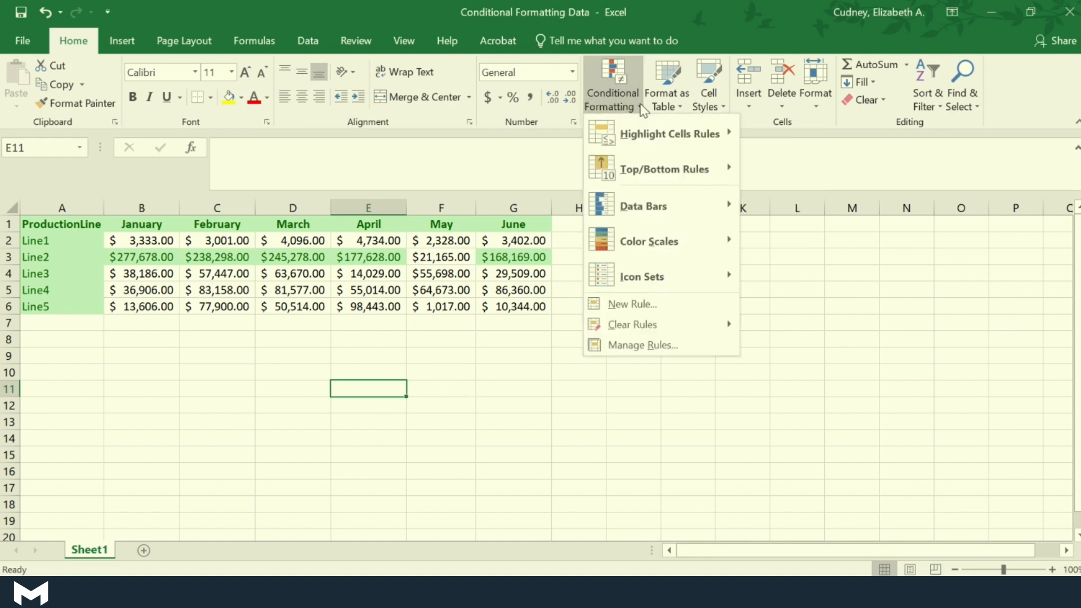
mouse_move(651, 325)
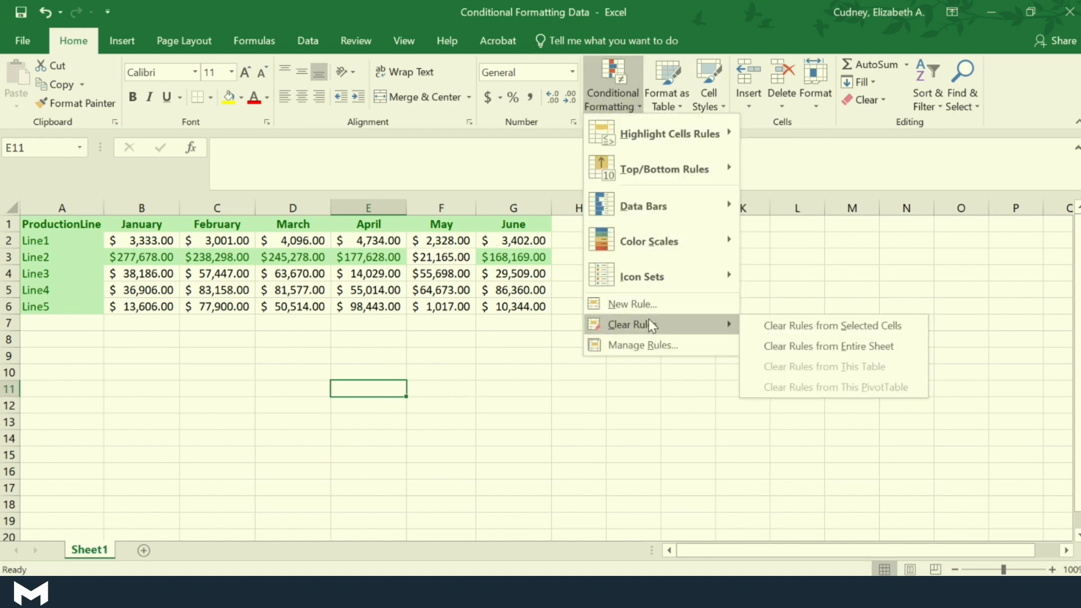
left_click(787, 347)
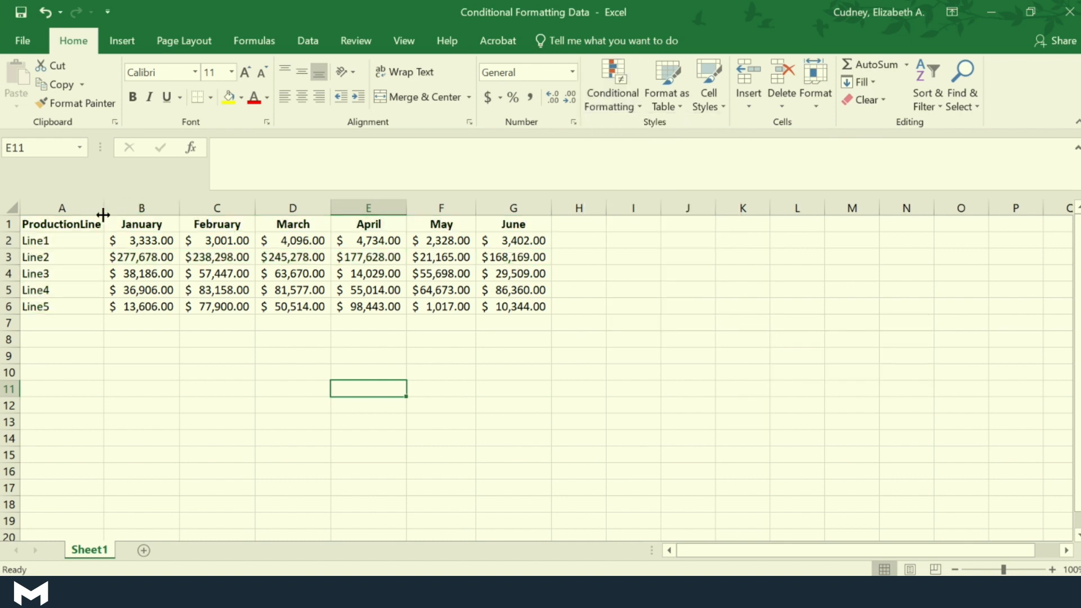
- Apply a Text That Contains highlight rule to A1:G6 for the text Line1, using Light Red Fill with Dark Red Text
left_click(68, 224)
left_click_drag(68, 225, 524, 307)
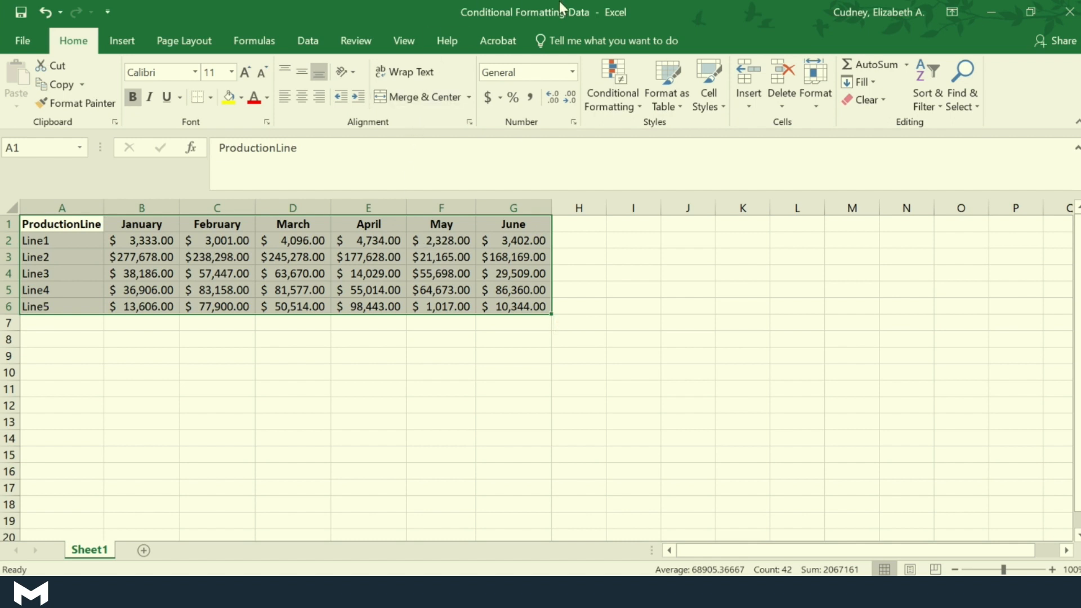
left_click(639, 100)
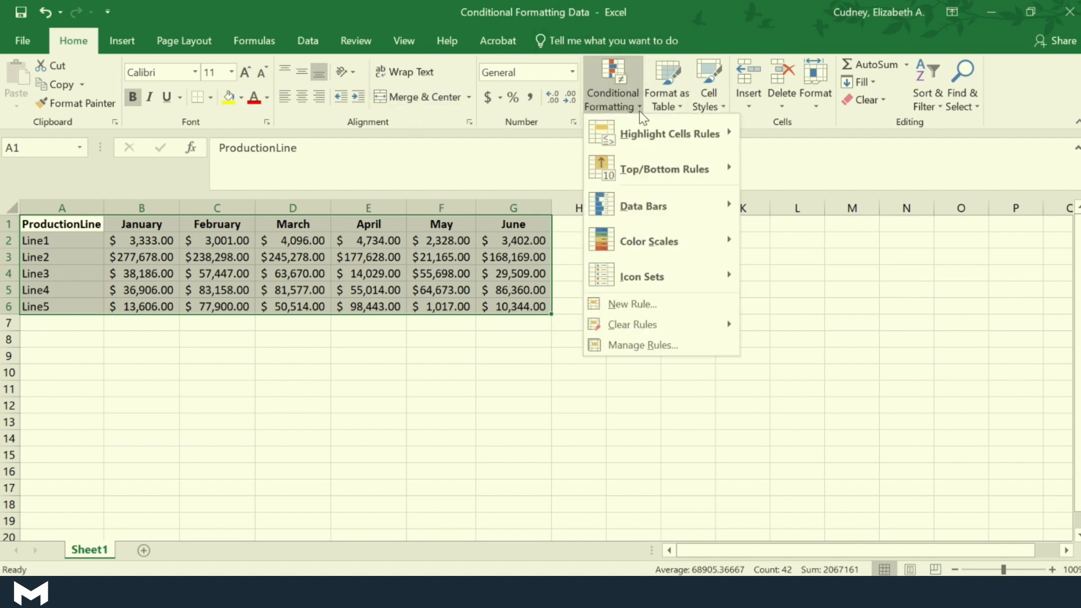
mouse_move(640, 133)
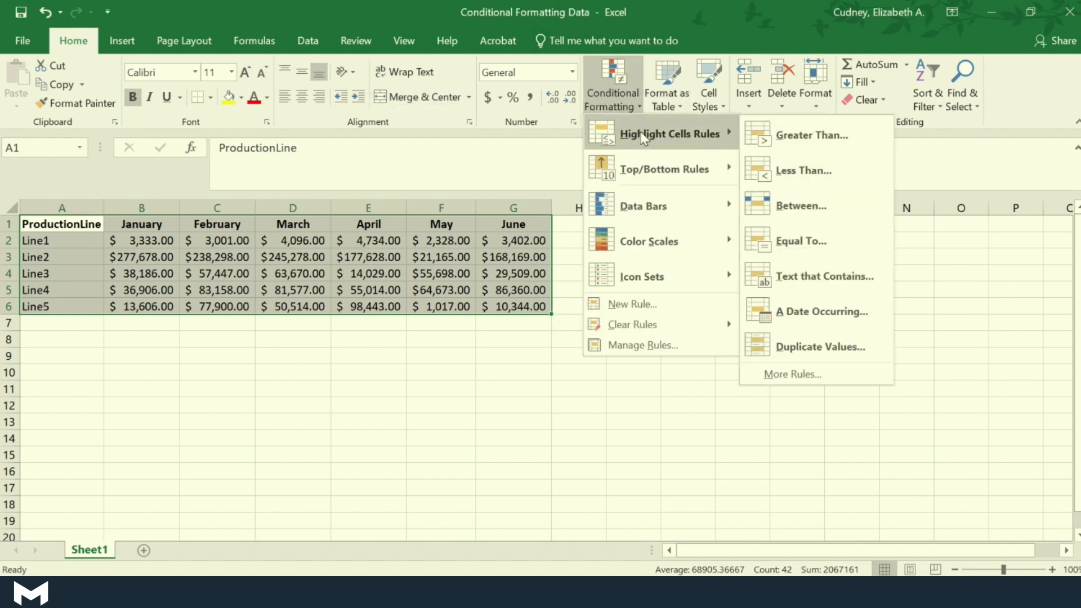
left_click(809, 280)
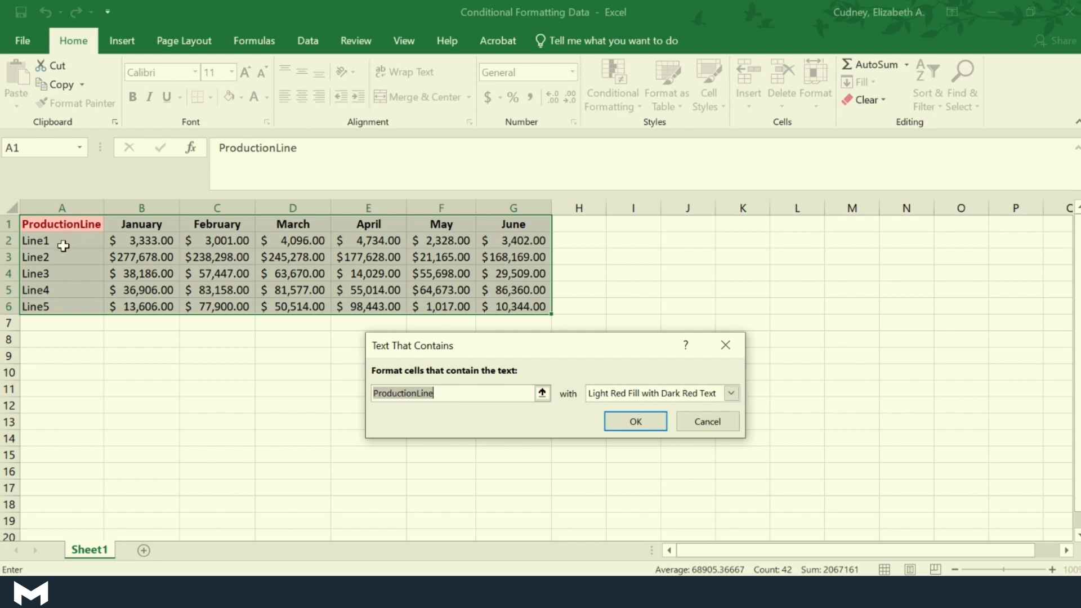
left_click(443, 397)
left_click(543, 394)
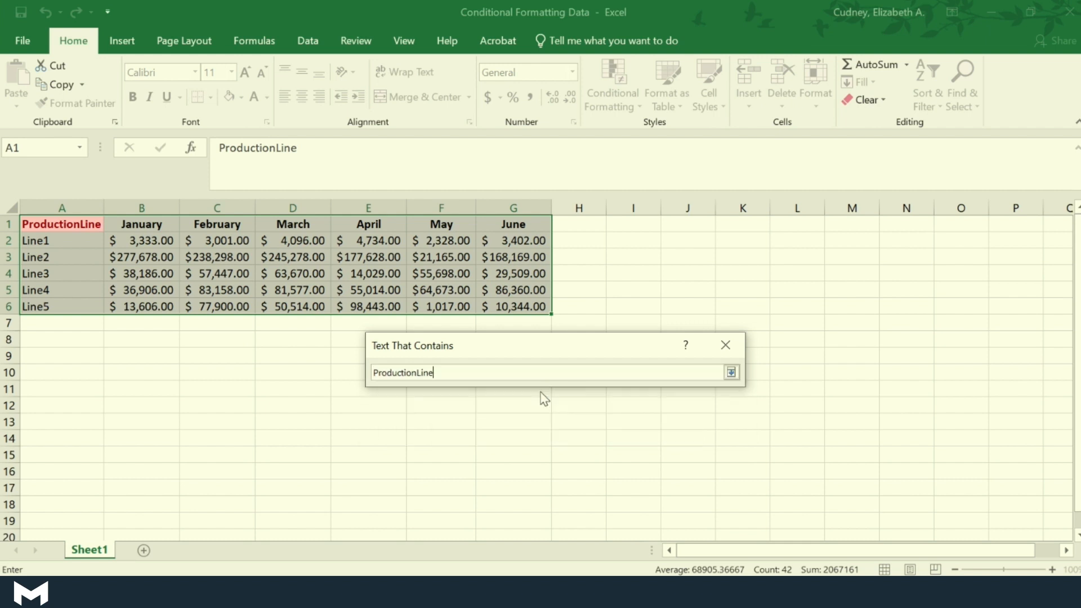
mouse_move(434, 592)
key("BackSpace")
key("BackSpace")
key("BackSpace")
key("BackSpace")
key("BackSpace")
key("BackSpace")
key("BackSpace")
key("BackSpace")
key("BackSpace")
key("BackSpace")
key("BackSpace")
key("BackSpace")
key("BackSpace")
key("BackSpace")
type("Line1")
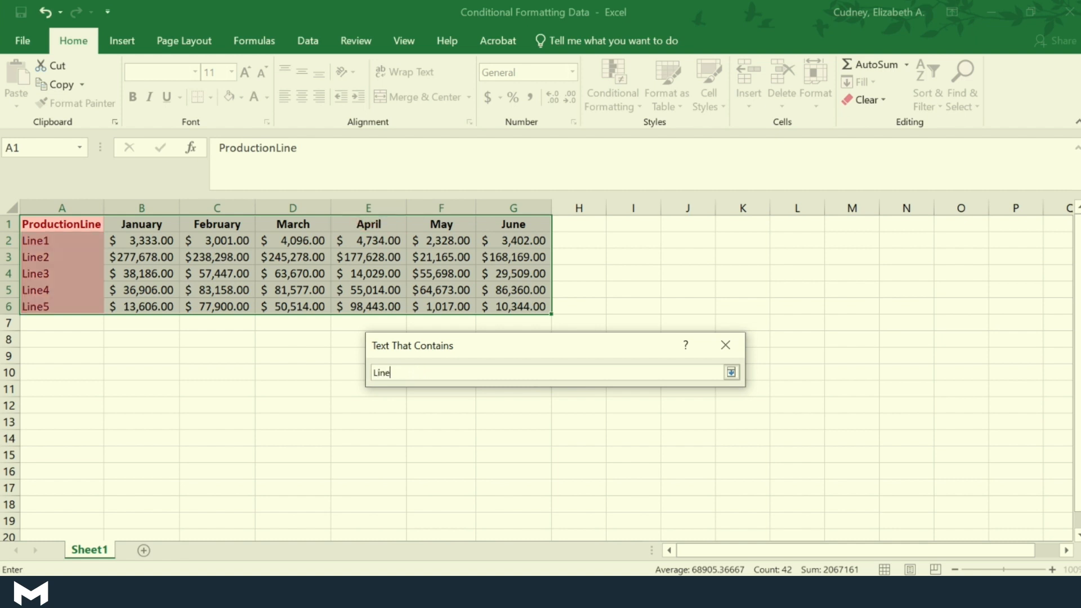
left_click(730, 372)
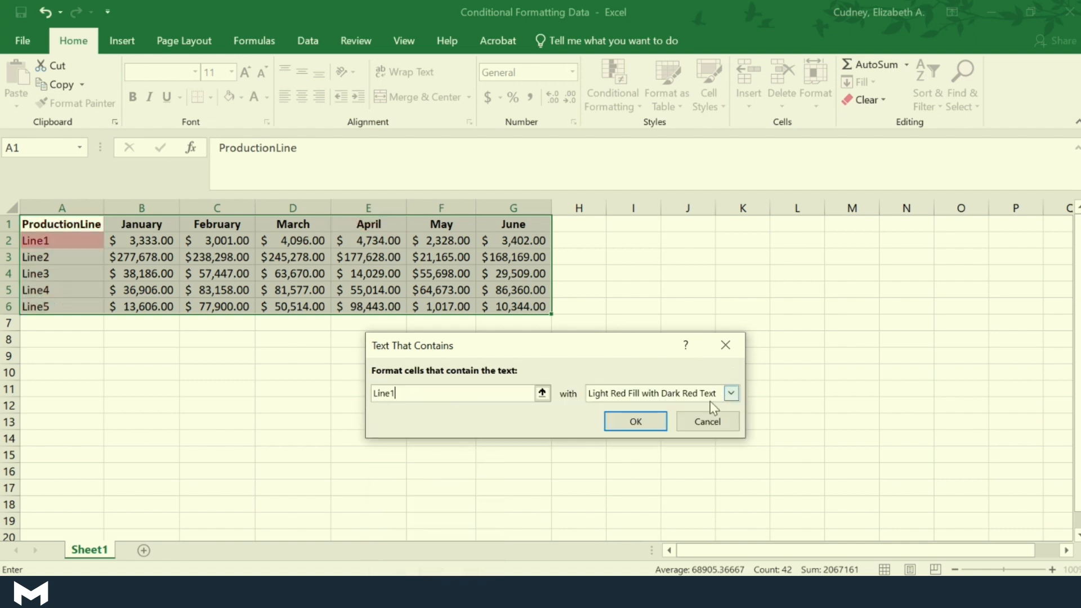
left_click(635, 421)
left_click(631, 306)
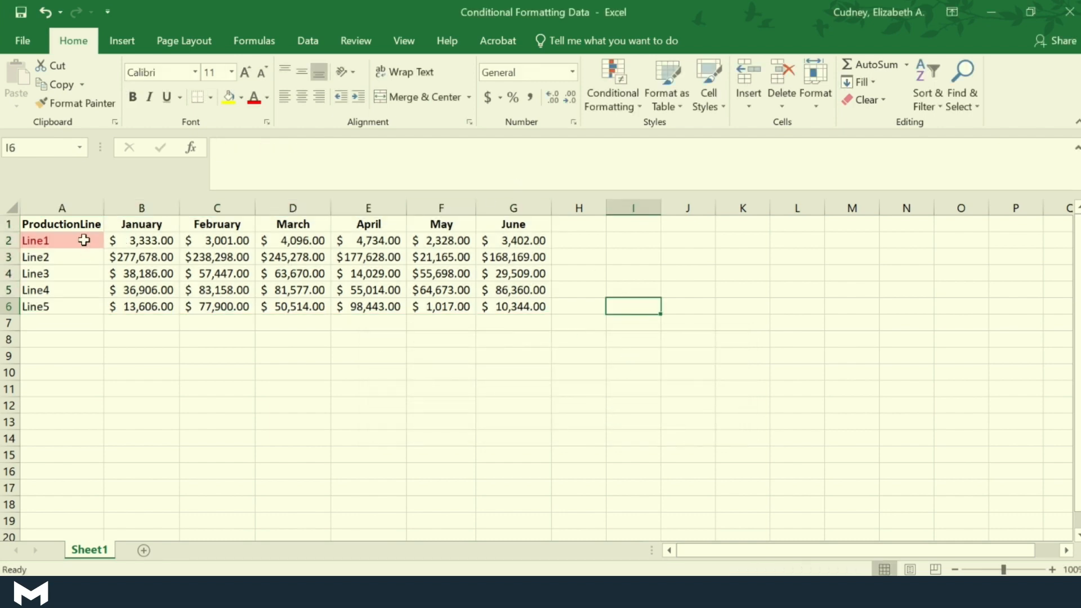